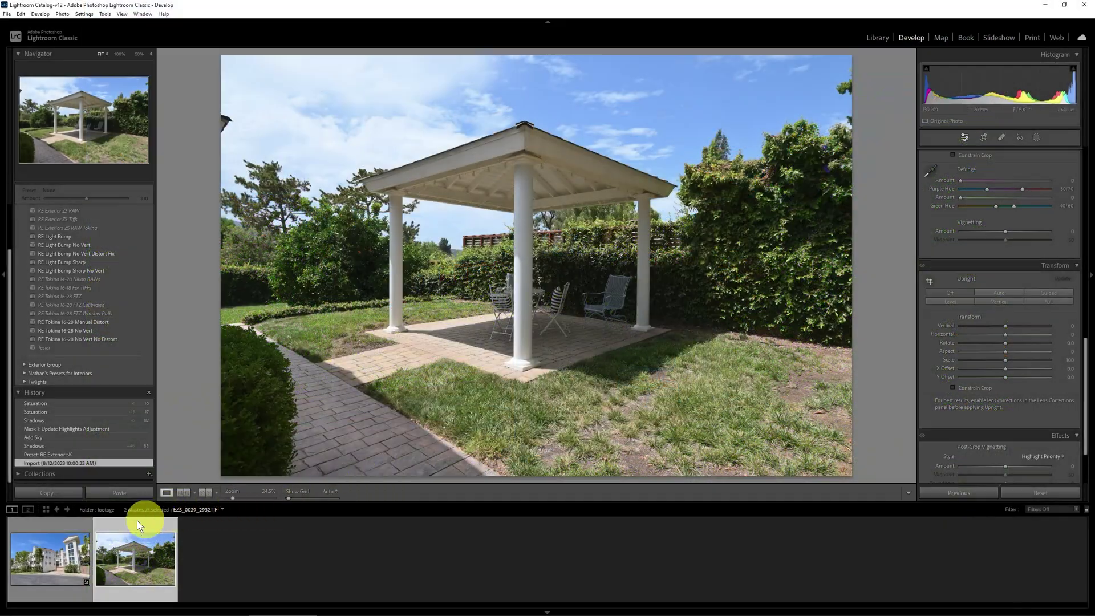
Load the white apartment building photo from the filmstrip into the Develop module
left_click(58, 557)
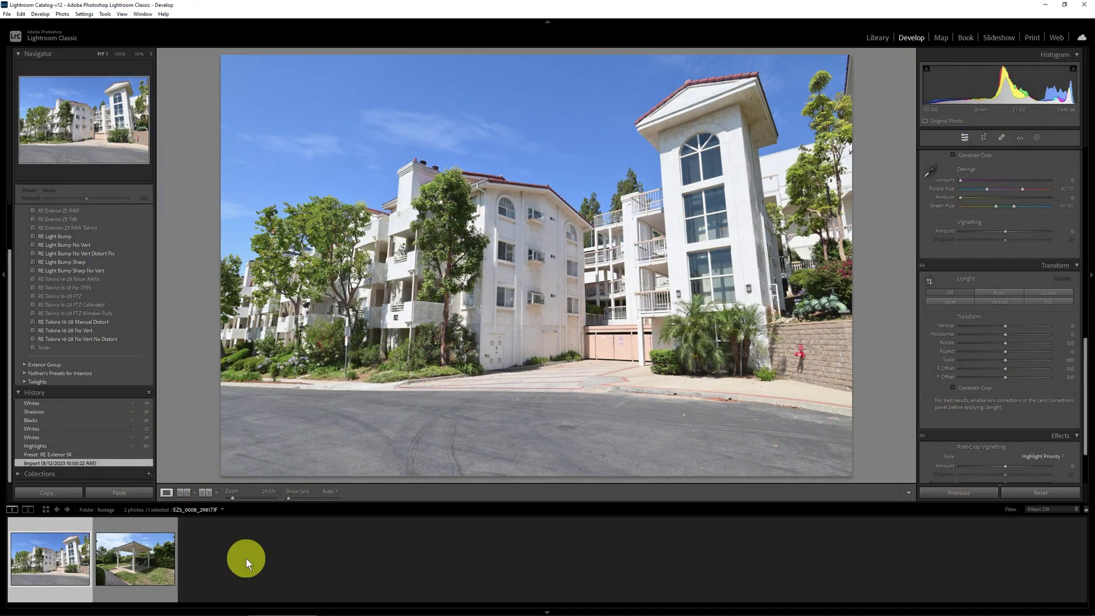
Reopen the gazebo photo and compare its History states from Import to the final Saturation edit
left_click(151, 554)
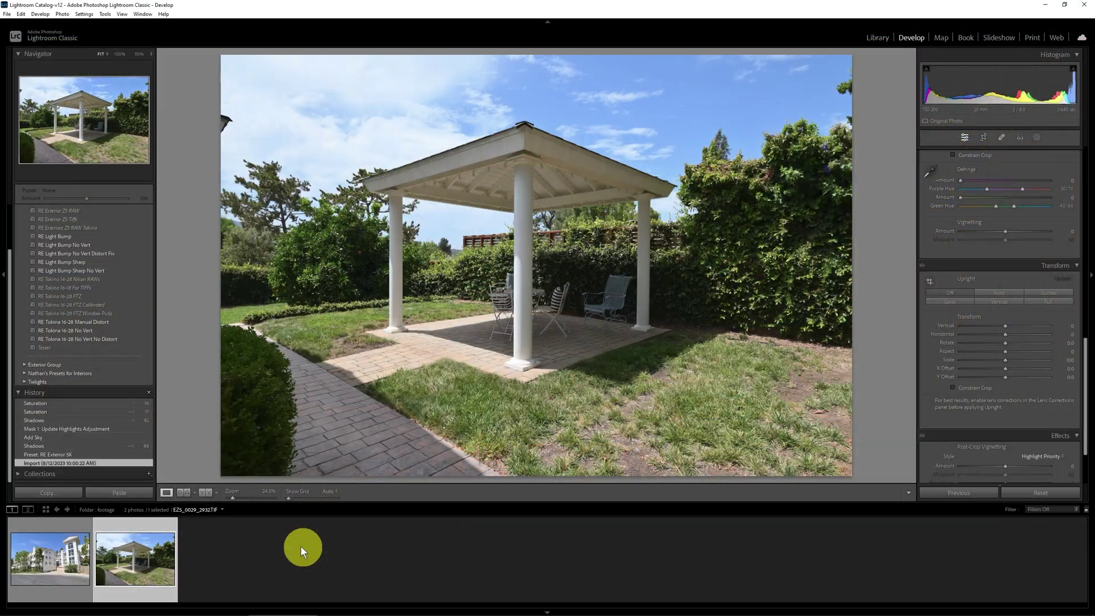
left_click(75, 454)
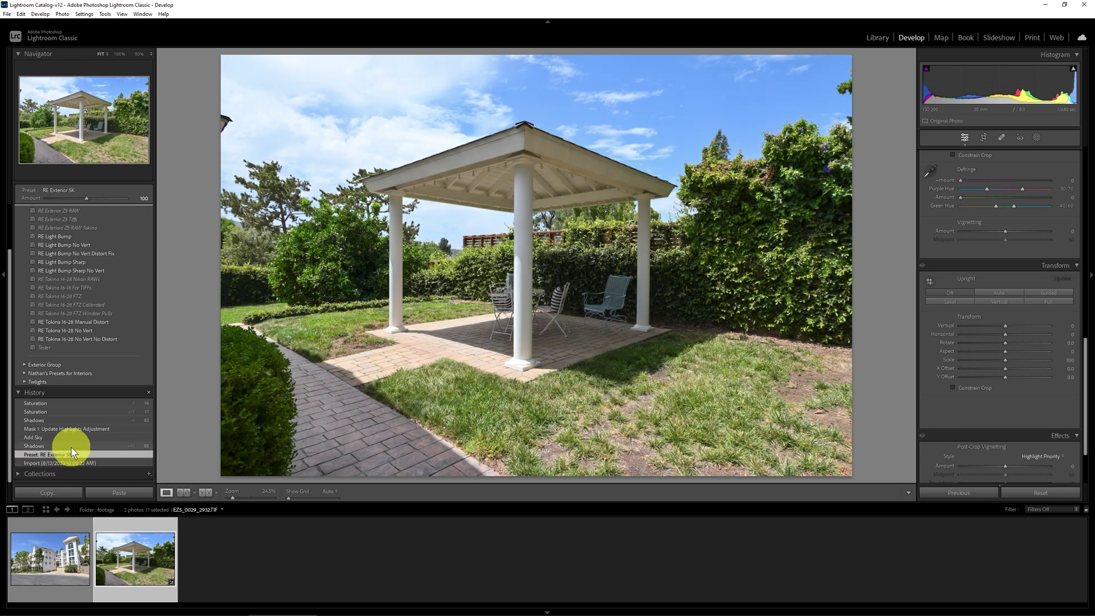
left_click(71, 446)
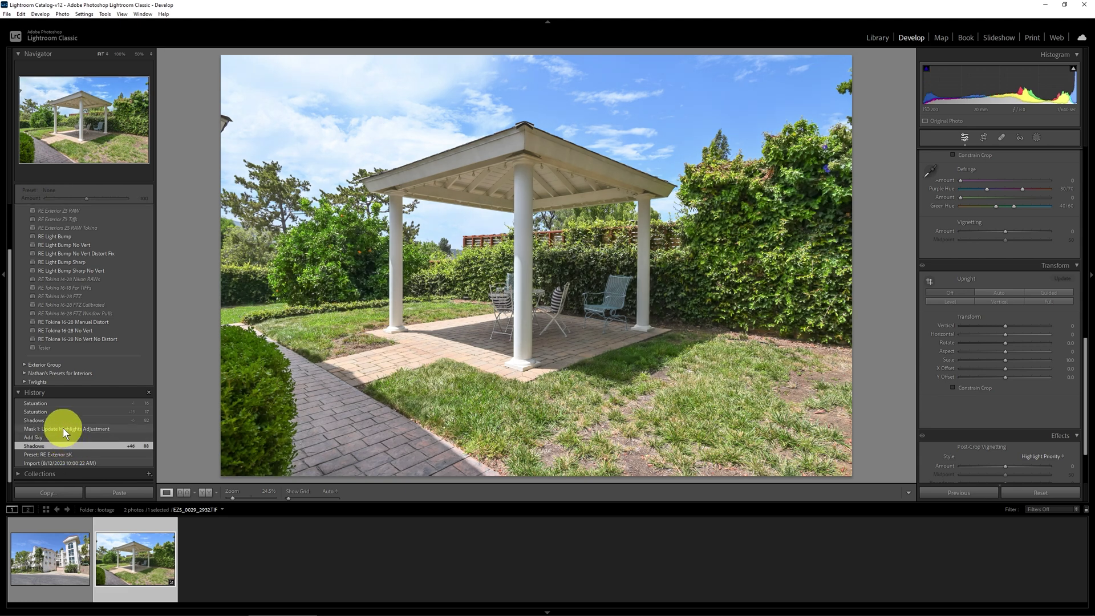
left_click(63, 428)
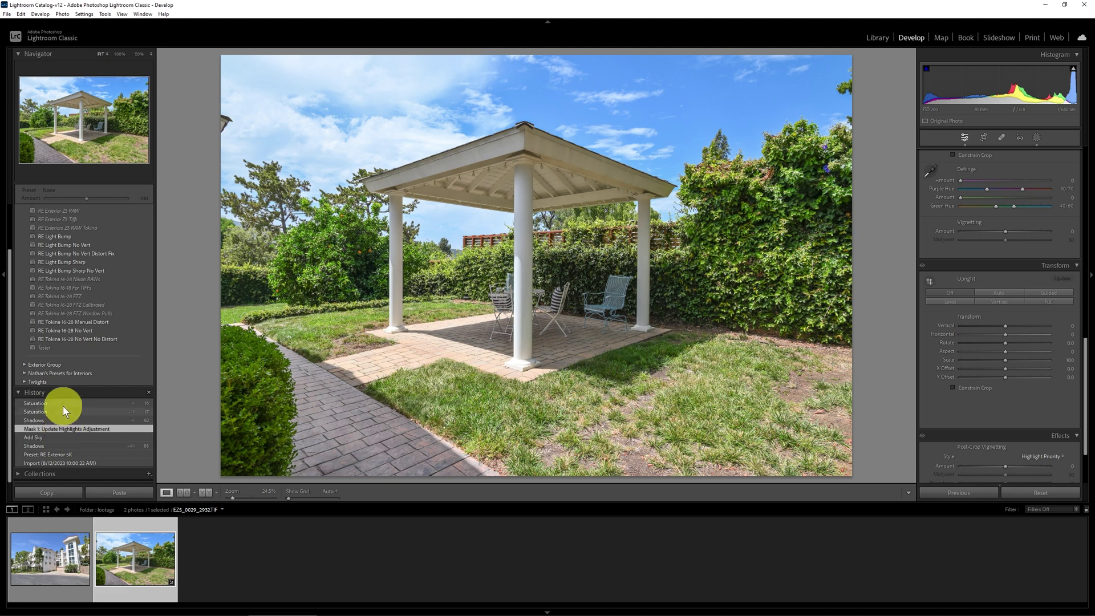
left_click(62, 403)
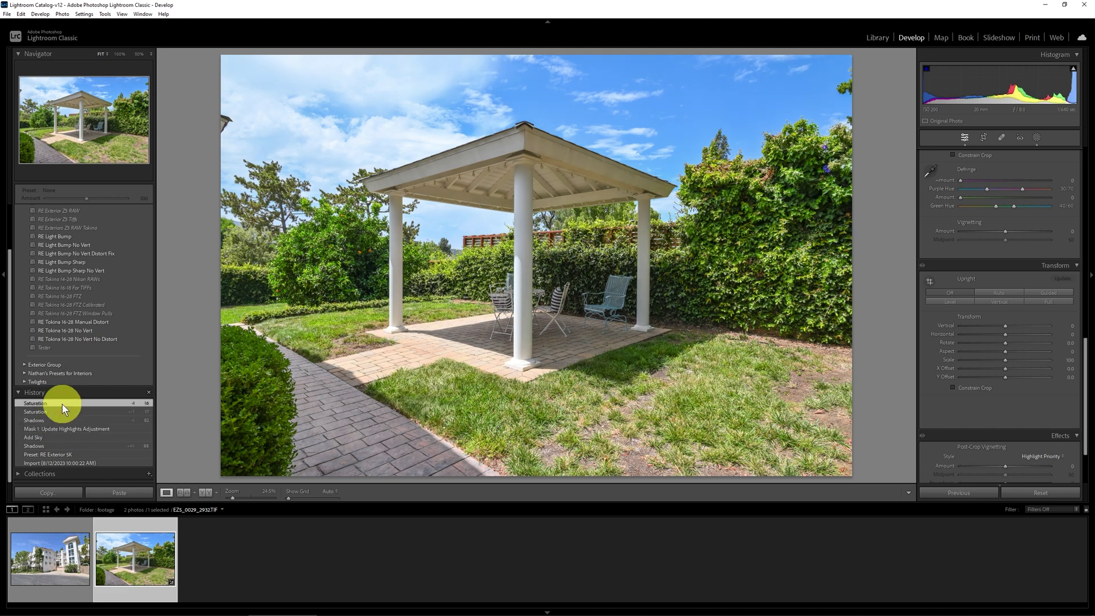
left_click(67, 463)
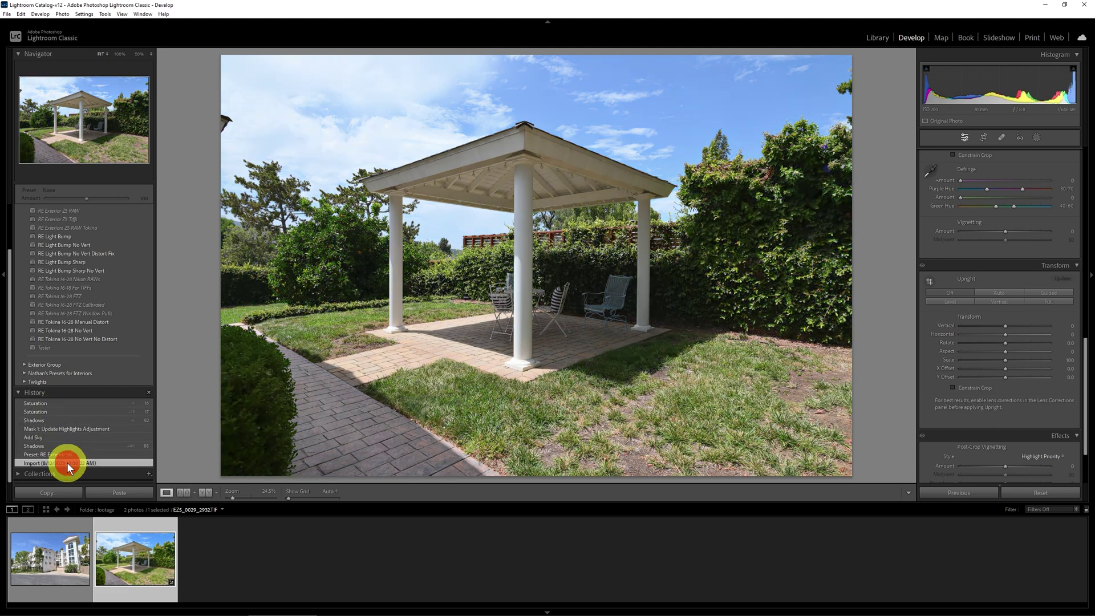
left_click(57, 403)
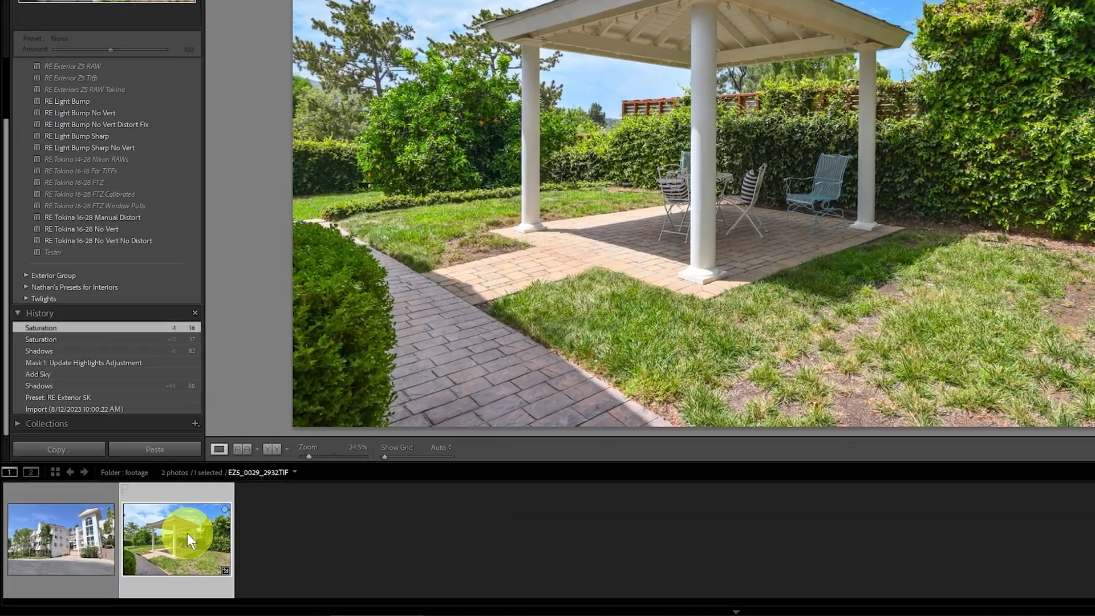
Send the edited gazebo photo to Adobe Photoshop 2023 via Edit In
right_click(144, 558)
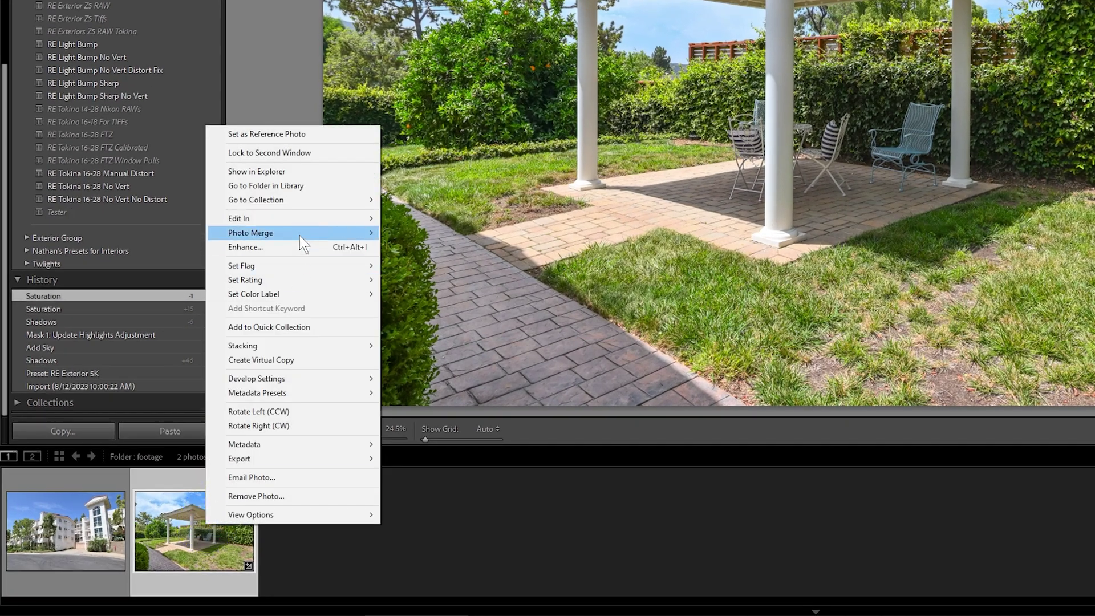
left_click(299, 221)
left_click(437, 223)
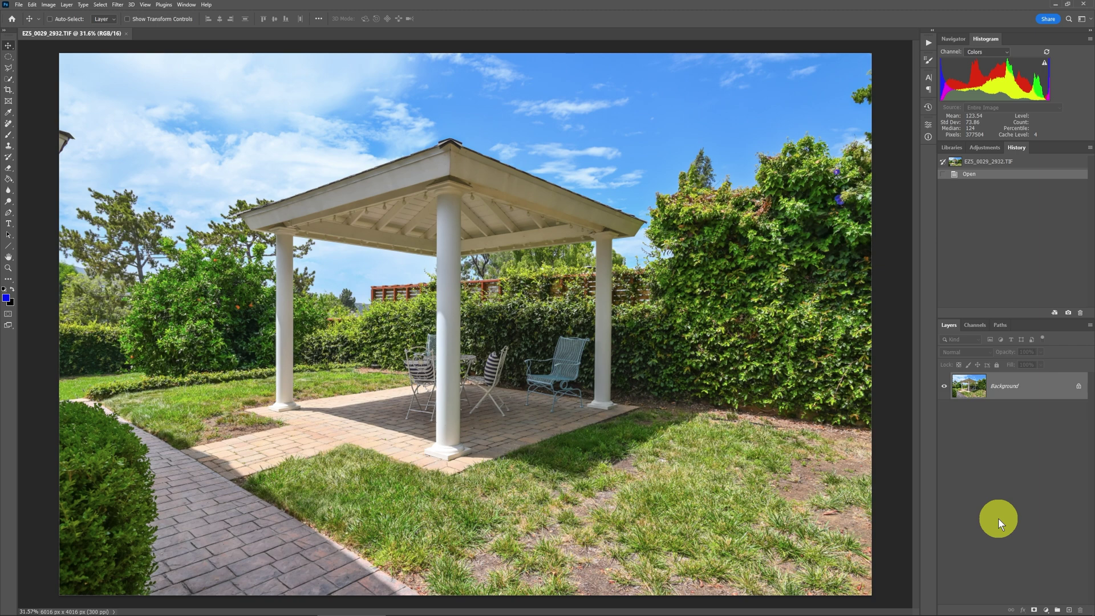
Duplicate the gazebo photo onto Layer 1 and zoom in to inspect the patchy lawn
key("ctrl+j")
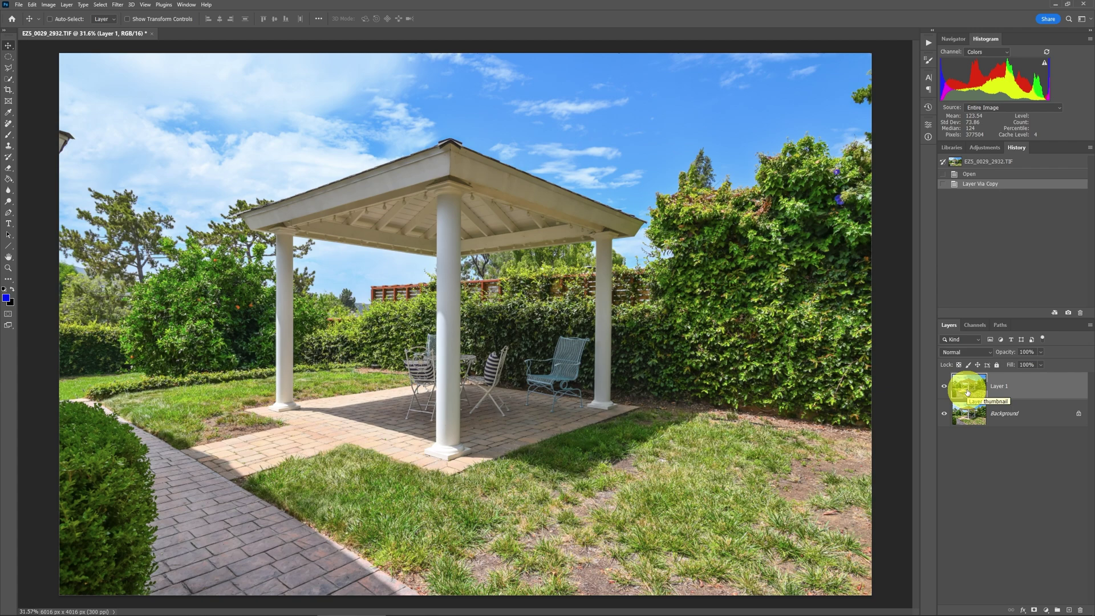
key("z")
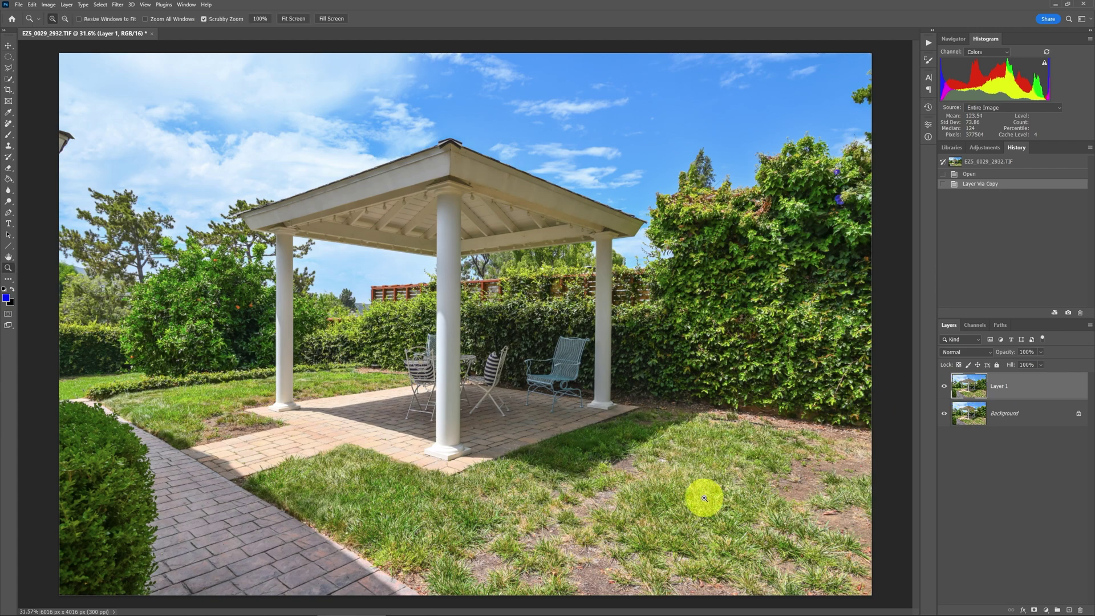
left_click(704, 498)
left_click(704, 497)
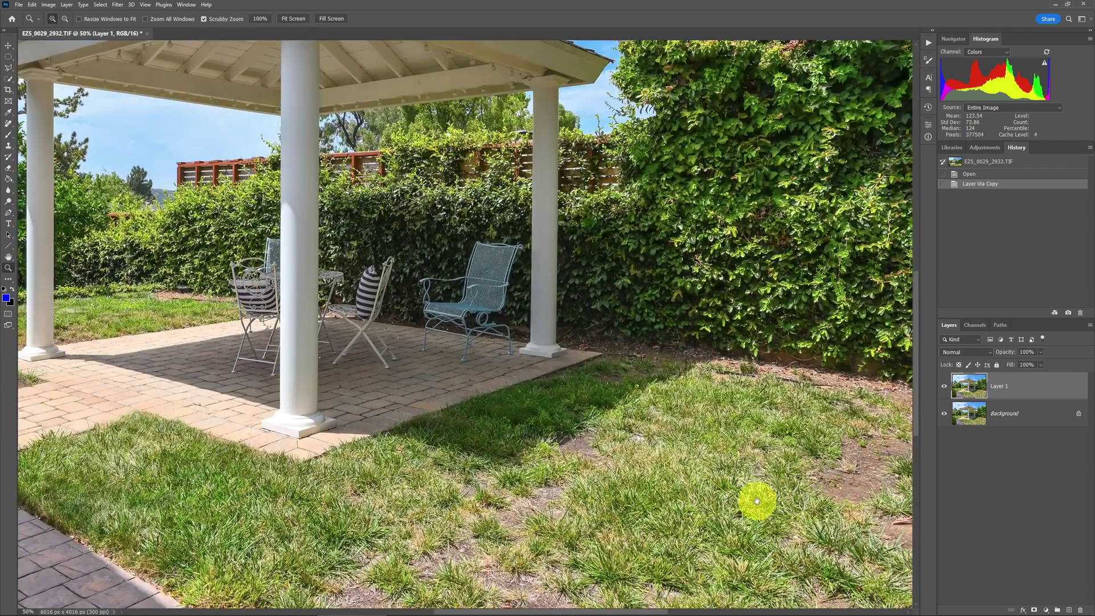
left_click_drag(756, 501, 653, 372)
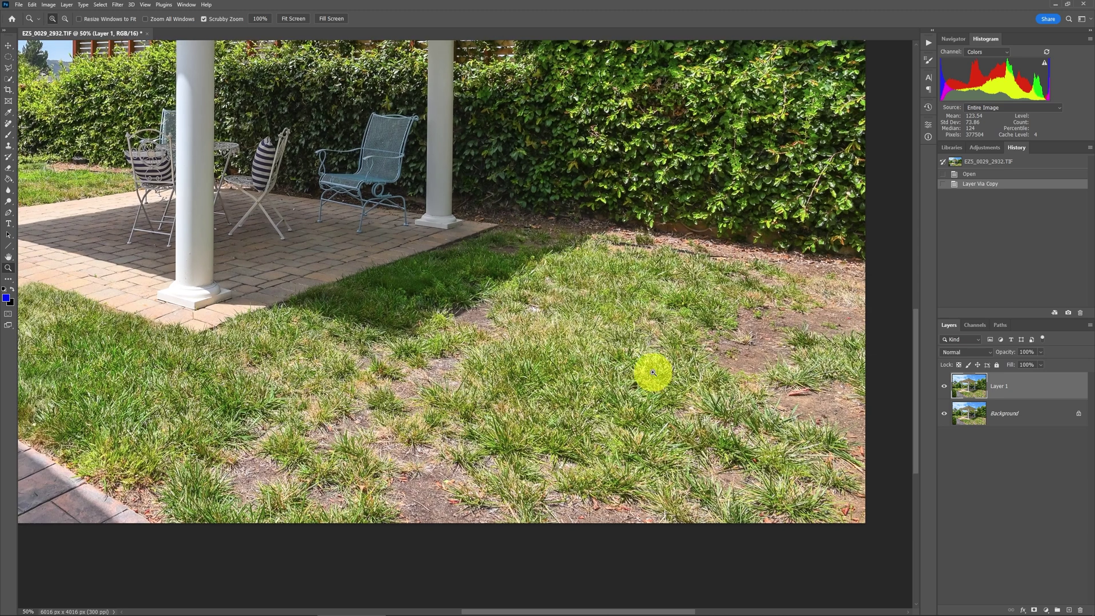
left_click(653, 372, "alt")
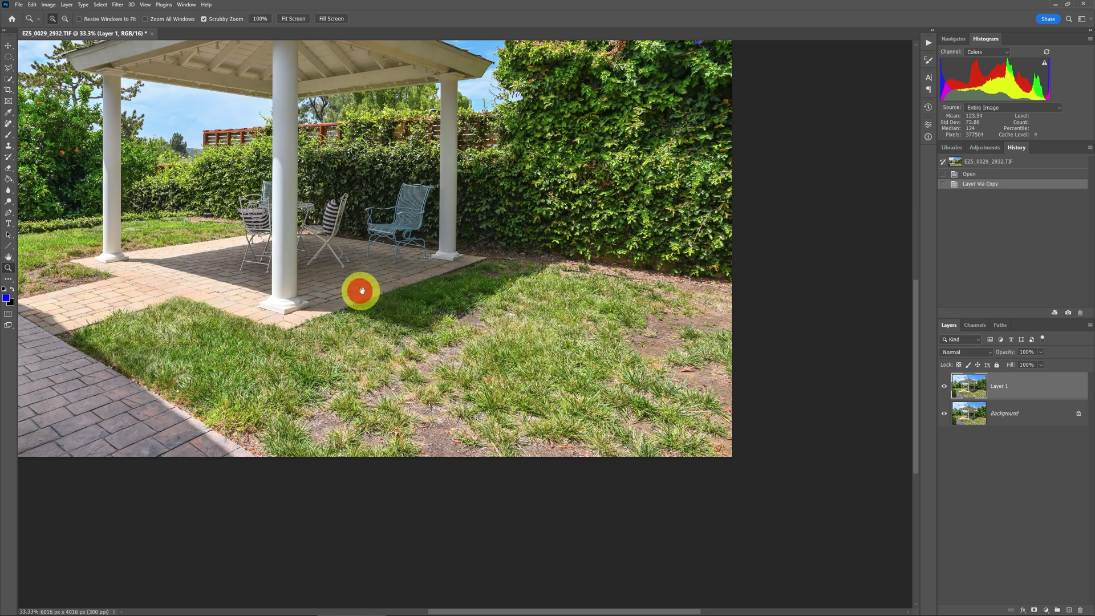
Activate the Remove tool on Layer 1 with a 300 brush size
left_click_drag(360, 291, 422, 321)
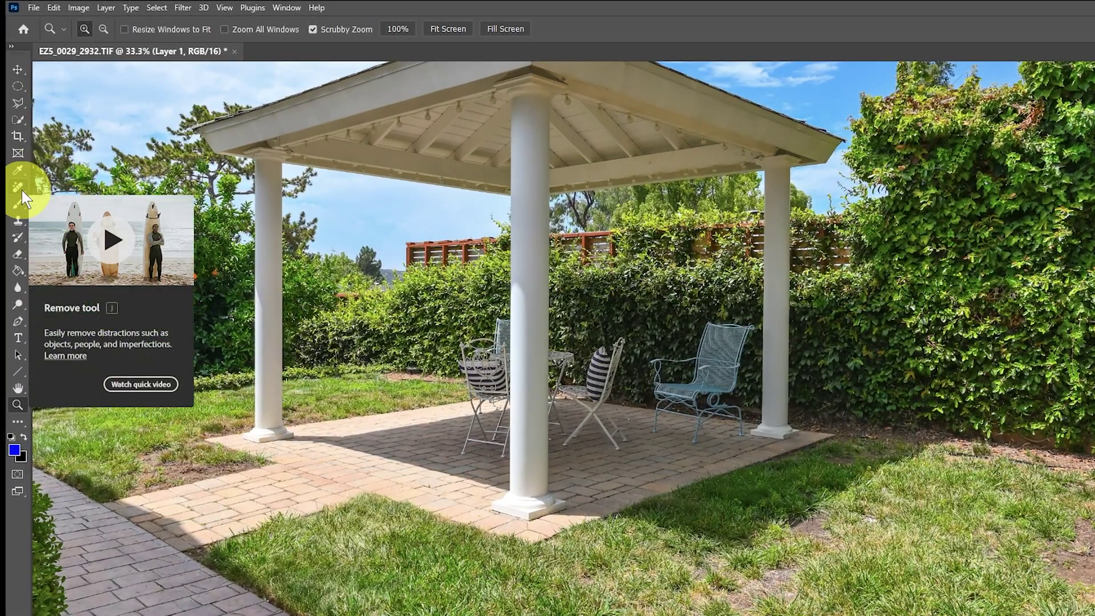
left_click(22, 189)
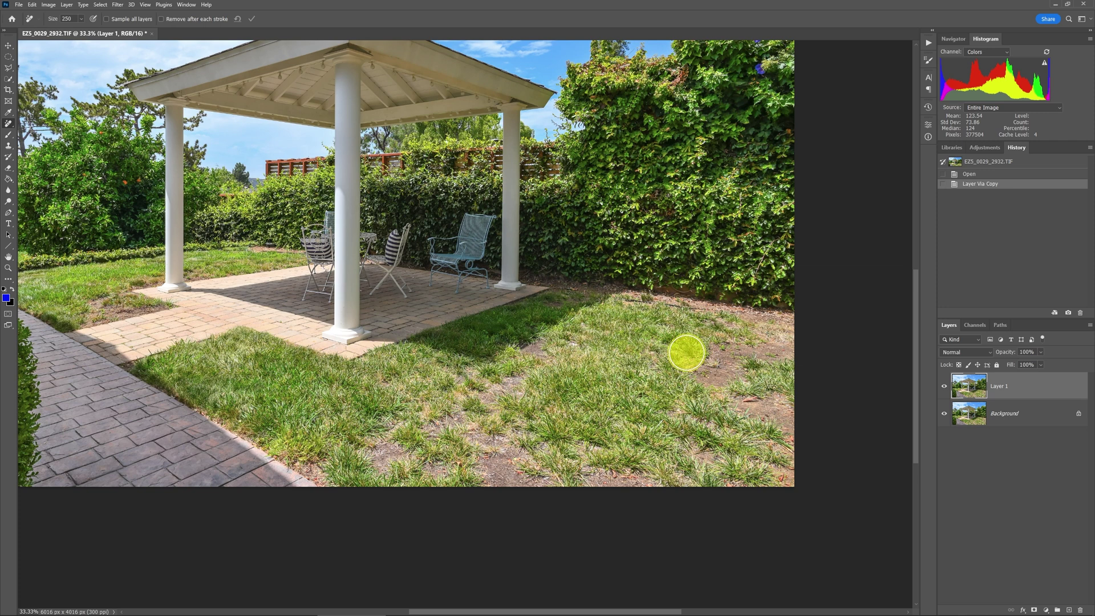
key("bracketright")
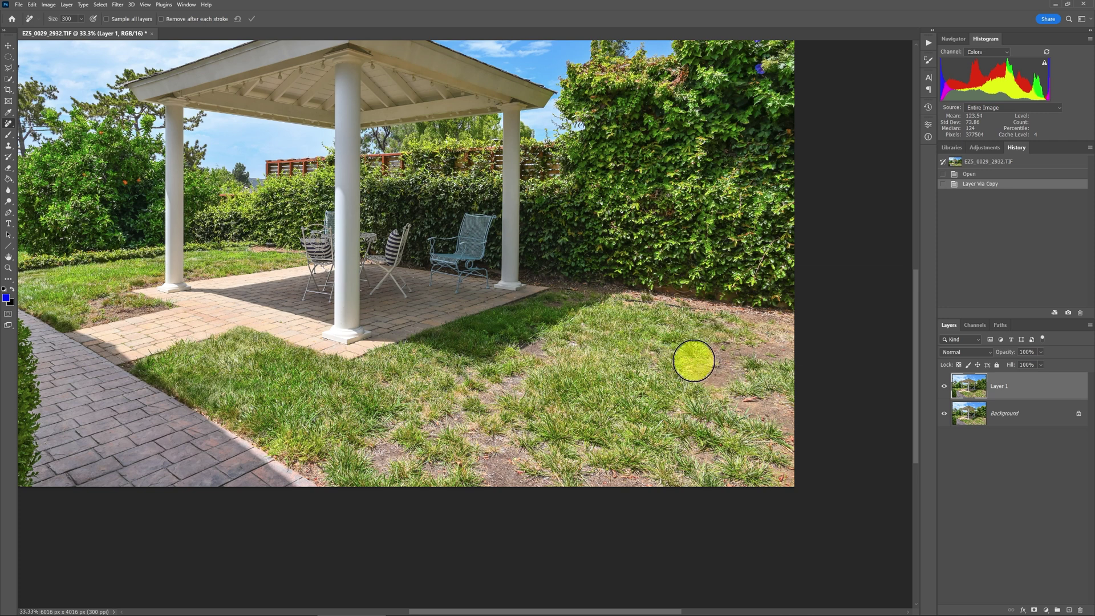
Paint over bare patches on the lawn's right side, hedge base and bottom edge, using brush sizes 125 and 200
mouse_move(690, 362)
left_mouse_down()
mouse_move(737, 401)
mouse_move(787, 409)
mouse_move(722, 366)
mouse_move(797, 349)
mouse_move(723, 342)
mouse_move(792, 335)
mouse_move(768, 332)
left_mouse_up()
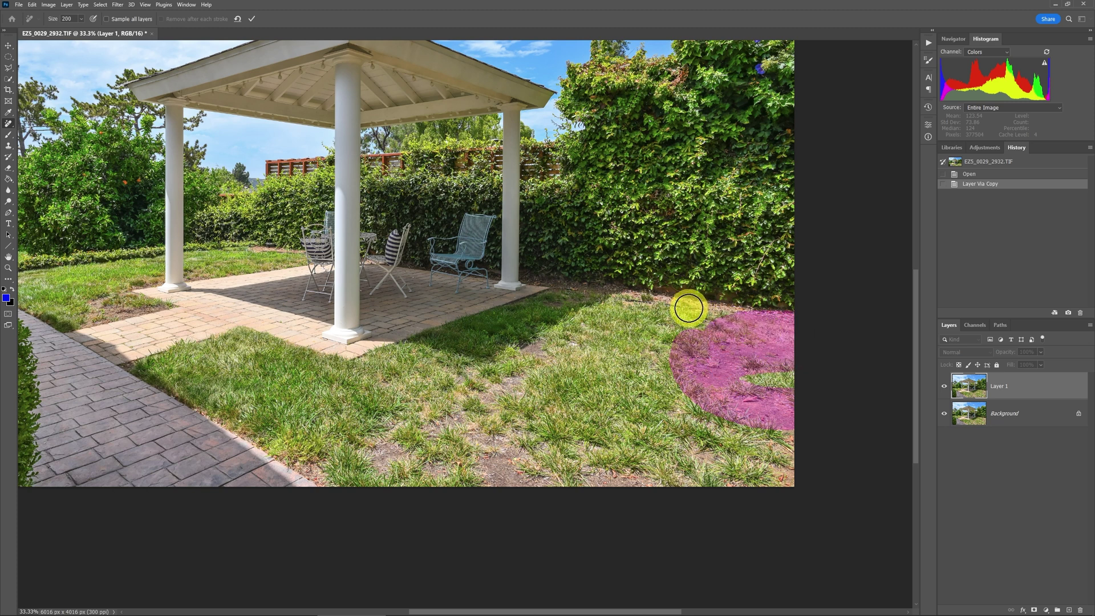
key("bracketleft")
key("bracketleft")
key("bracketleft")
key("bracketleft")
key("bracketleft")
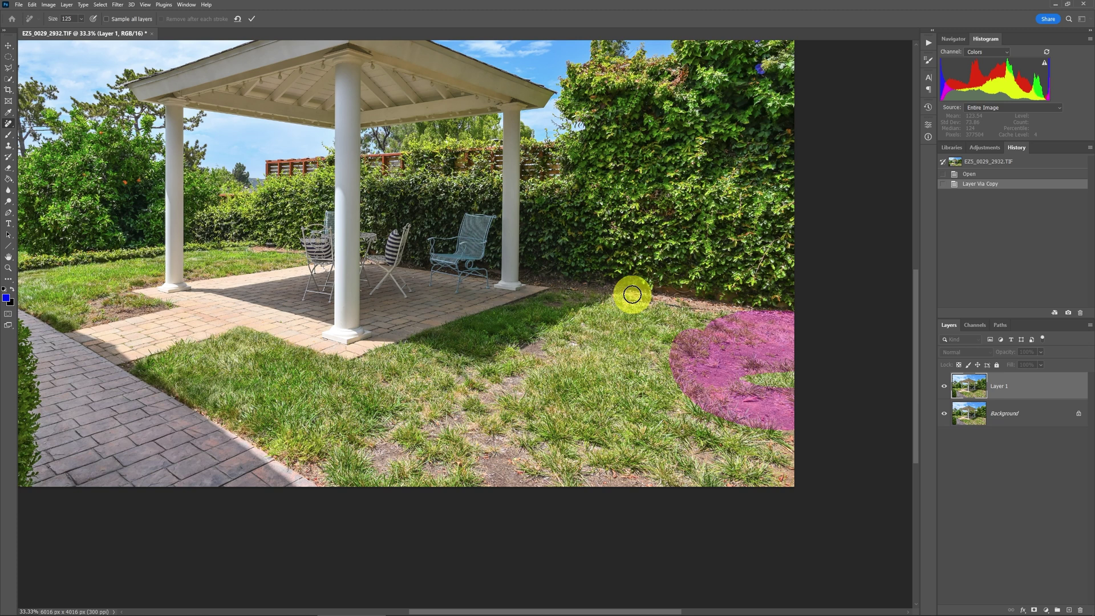
mouse_move(632, 294)
left_mouse_down()
mouse_move(752, 308)
mouse_move(724, 303)
left_mouse_up()
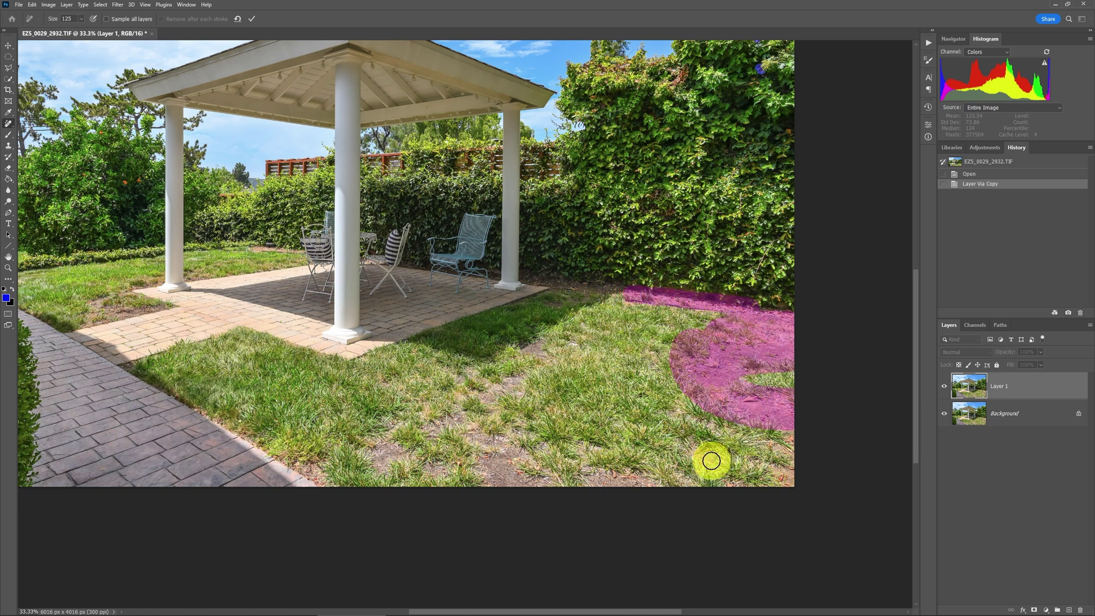
key("bracketright")
key("bracketright")
key("bracketright")
mouse_move(711, 459)
left_mouse_down()
mouse_move(674, 439)
mouse_move(800, 479)
mouse_move(766, 442)
mouse_move(794, 448)
mouse_move(679, 418)
left_mouse_up()
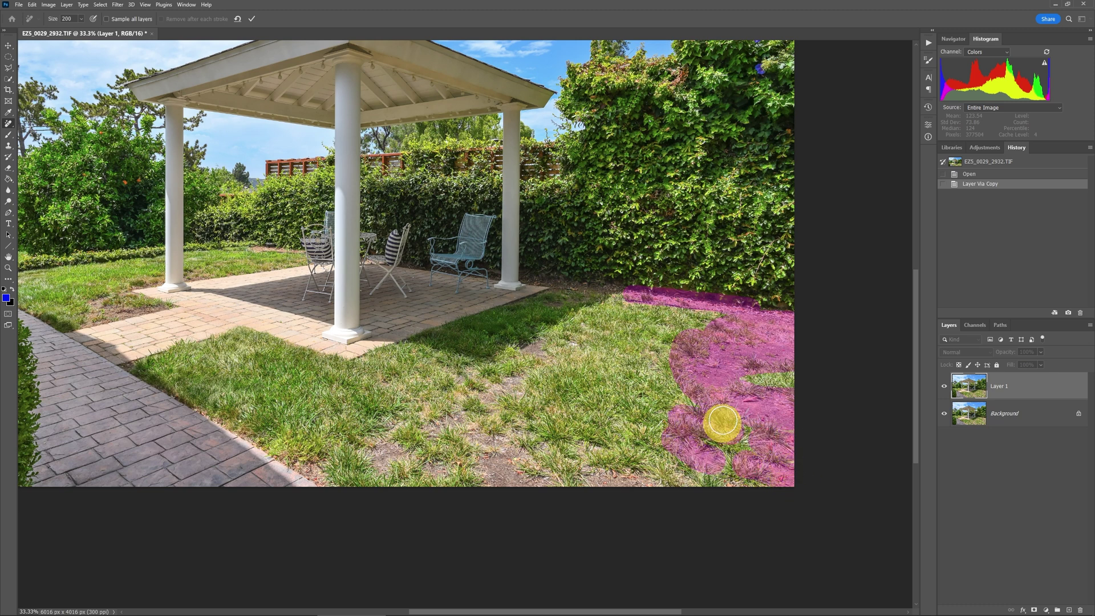
left_click(721, 362)
mouse_move(593, 474)
left_mouse_down()
mouse_move(657, 486)
mouse_move(590, 475)
mouse_move(577, 454)
mouse_move(553, 478)
mouse_move(521, 447)
left_mouse_up()
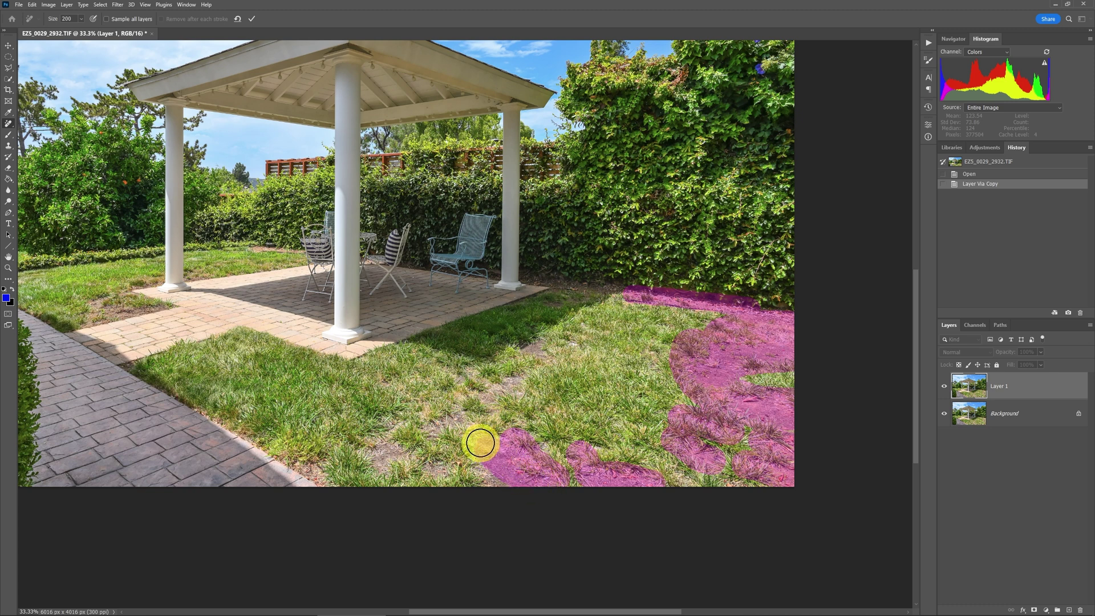
mouse_move(550, 481)
left_mouse_down()
mouse_move(421, 461)
mouse_move(399, 436)
mouse_move(374, 456)
mouse_move(421, 454)
mouse_move(417, 433)
mouse_move(512, 387)
mouse_move(473, 409)
mouse_move(509, 390)
mouse_move(471, 390)
mouse_move(474, 369)
mouse_move(526, 370)
mouse_move(547, 350)
left_mouse_up()
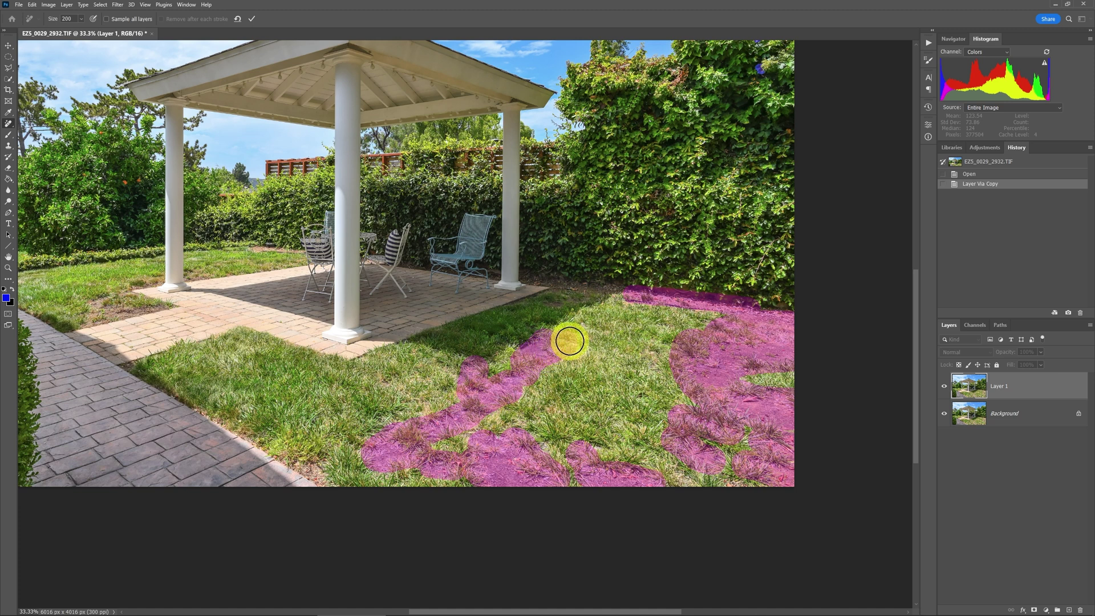
Mark the remaining bare spots mid-lawn, lower-left and bottom-right, then apply the removal
left_click(514, 367)
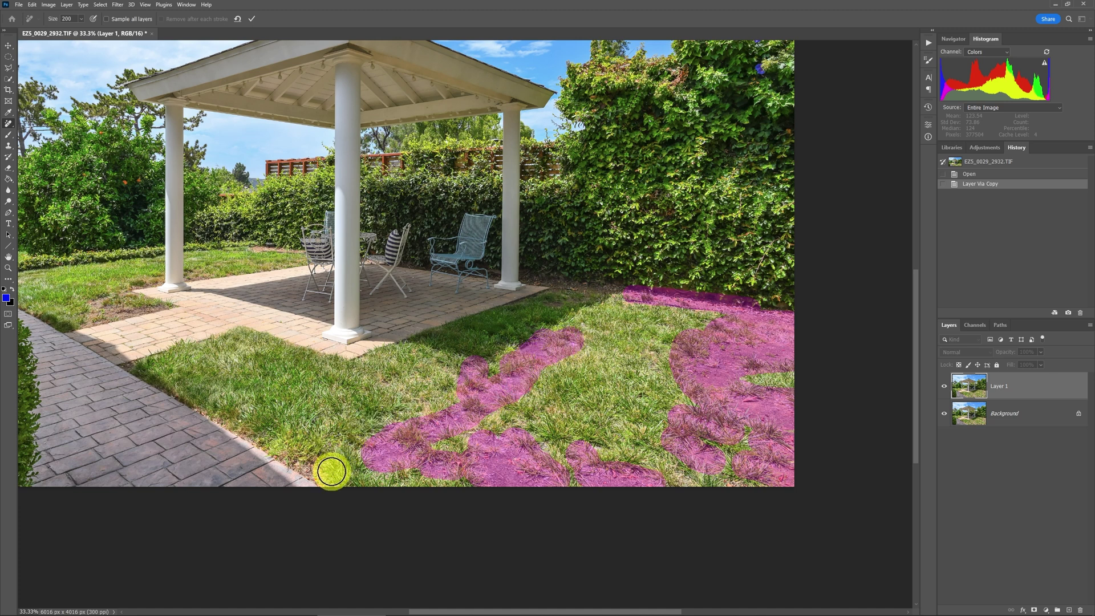
left_click_drag(331, 471, 322, 454)
left_click(485, 432)
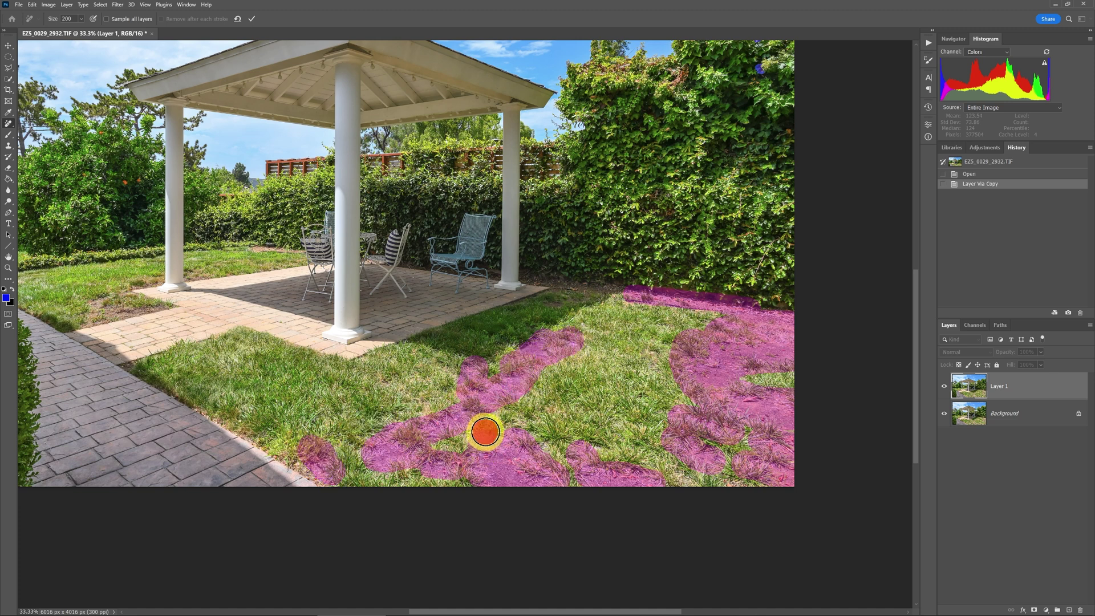
left_click(450, 372)
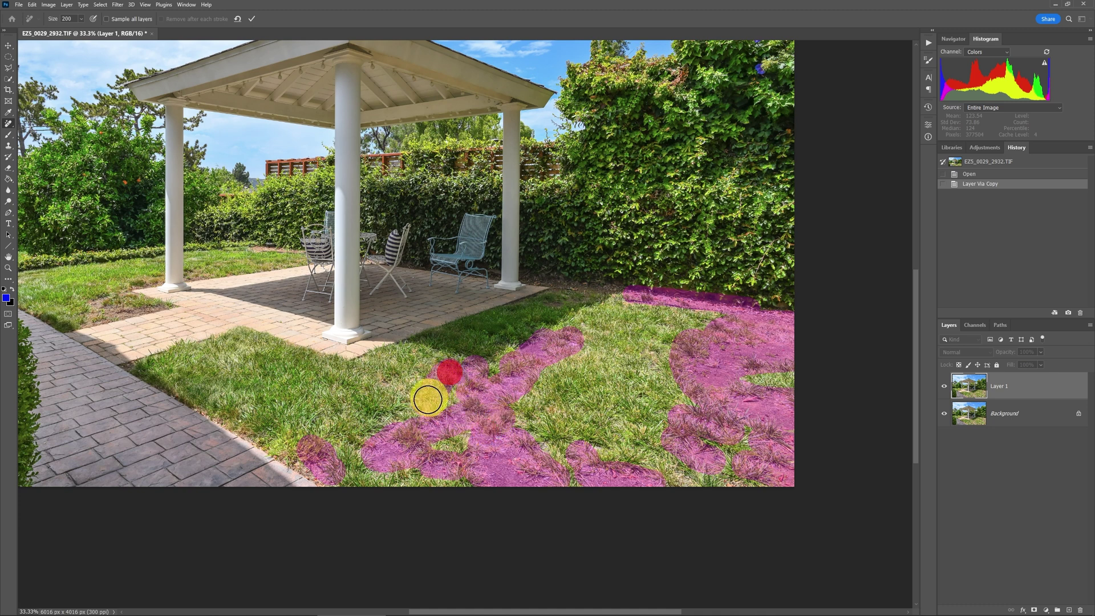
left_click_drag(427, 398, 399, 384)
left_click(501, 418)
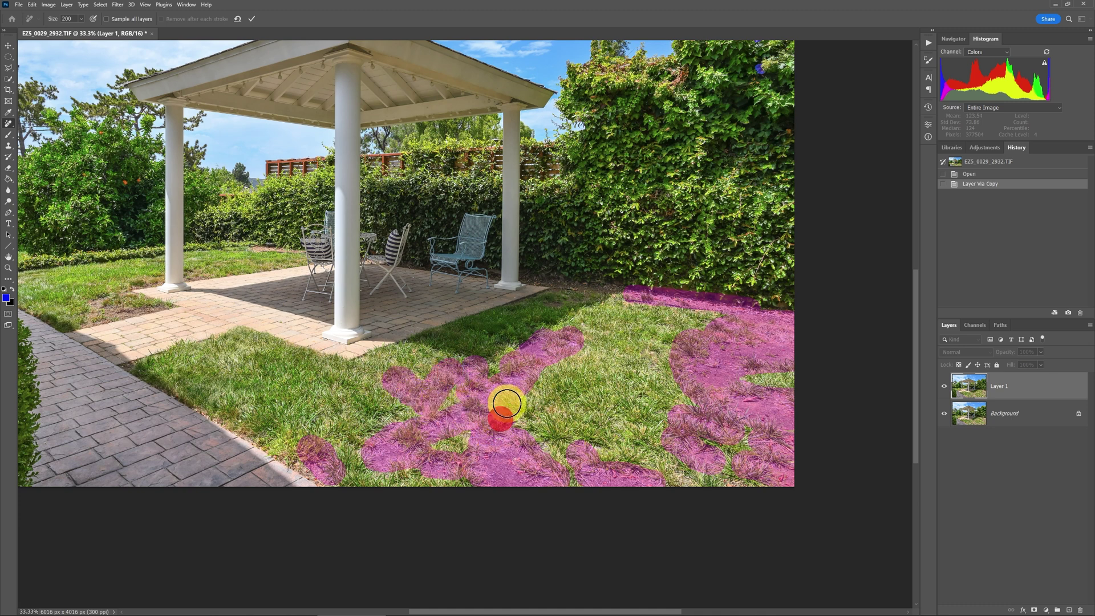
left_click(555, 411)
left_click(675, 476)
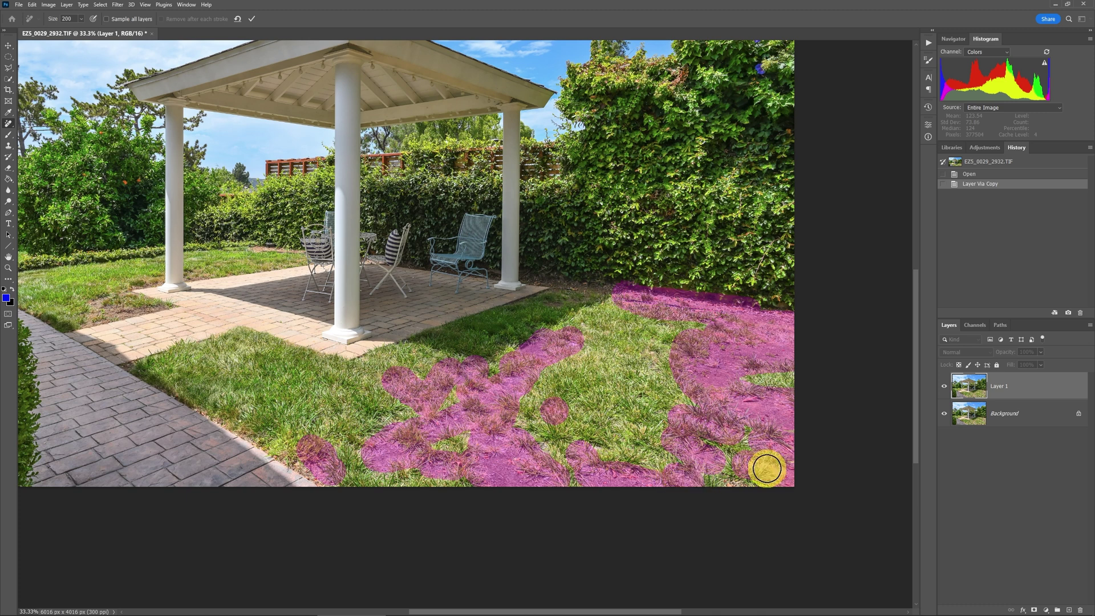
left_click(252, 20)
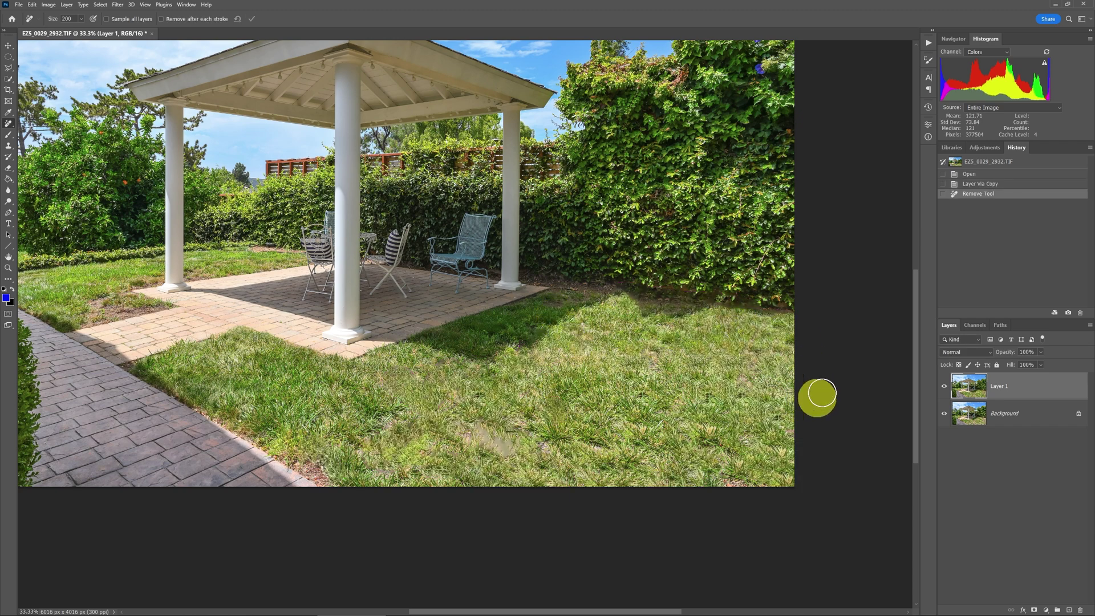
key("ctrl+0")
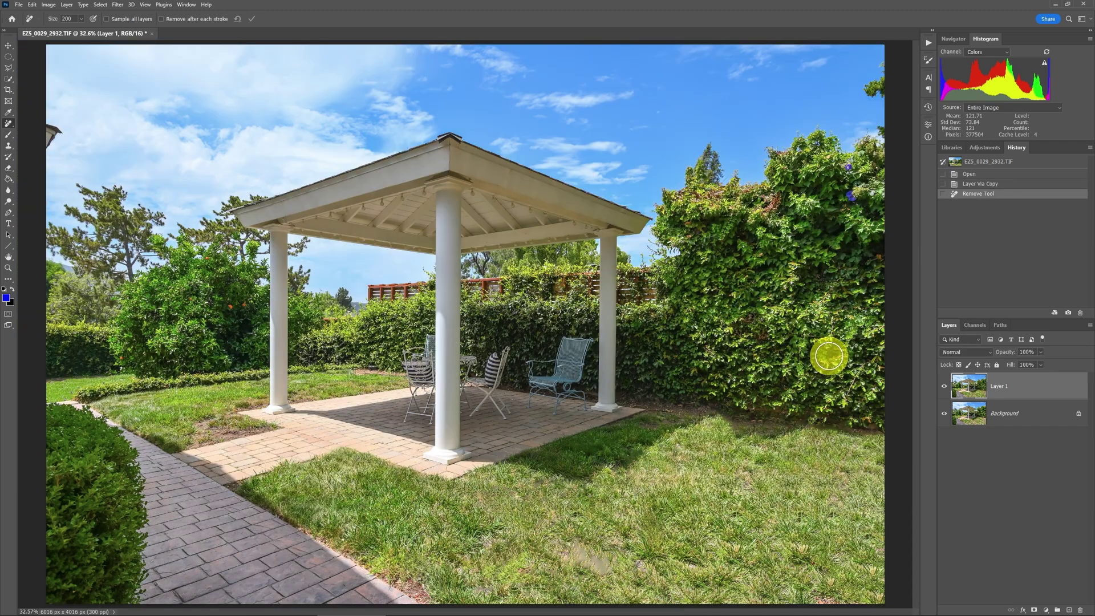
left_click(944, 388)
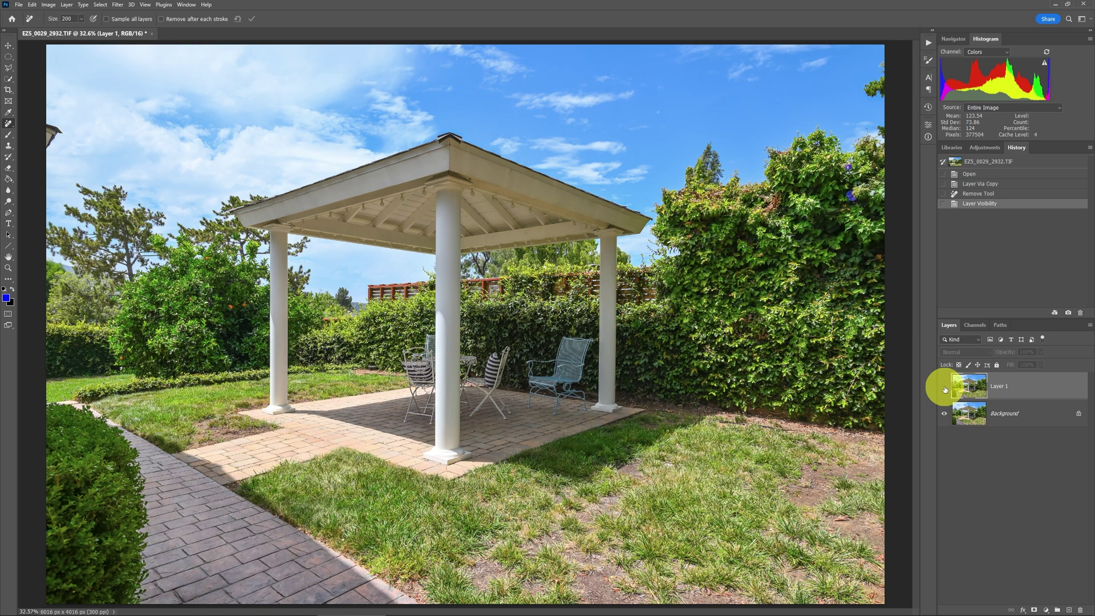
left_click(945, 388)
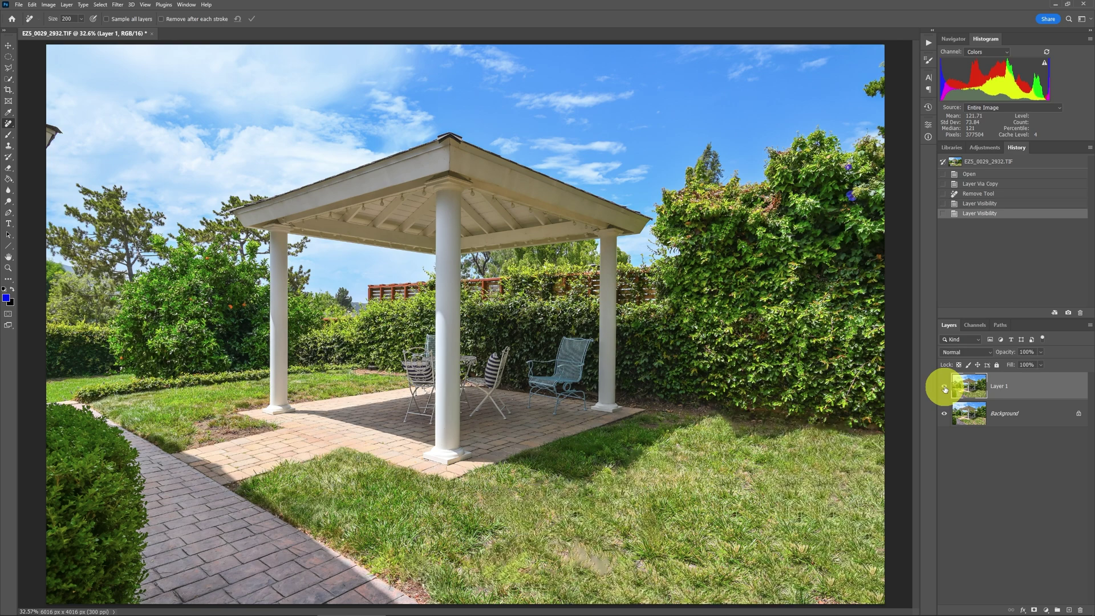
key("z")
left_click_drag(608, 552, 601, 442)
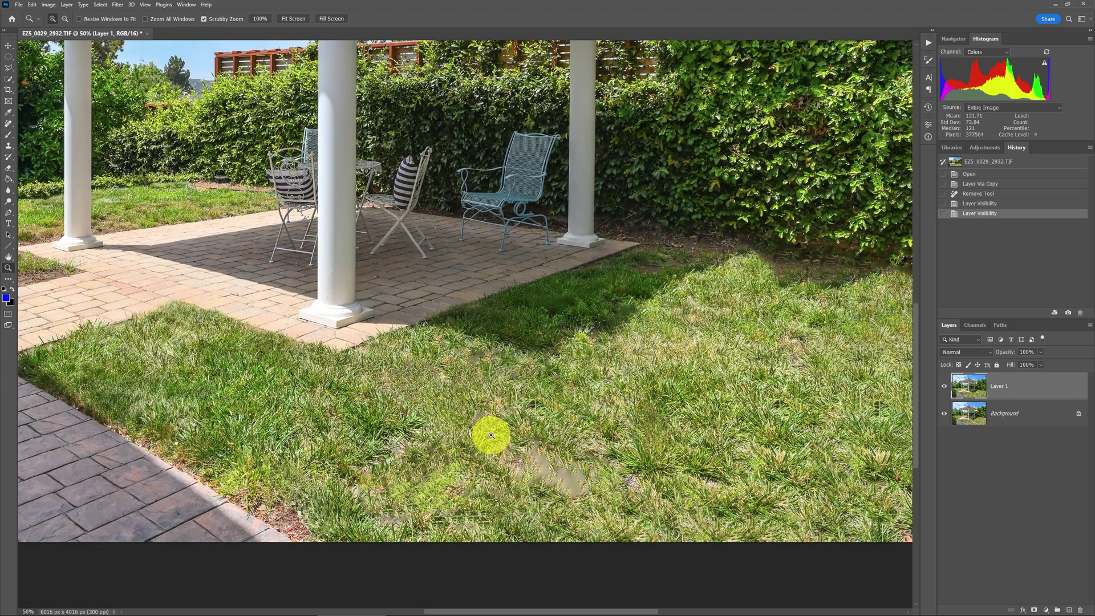
Remove the two remaining dirt patches in front of the gazebo and fit the photo to the window
key("j")
left_click_drag(488, 435, 573, 479)
left_click_drag(405, 440, 406, 450)
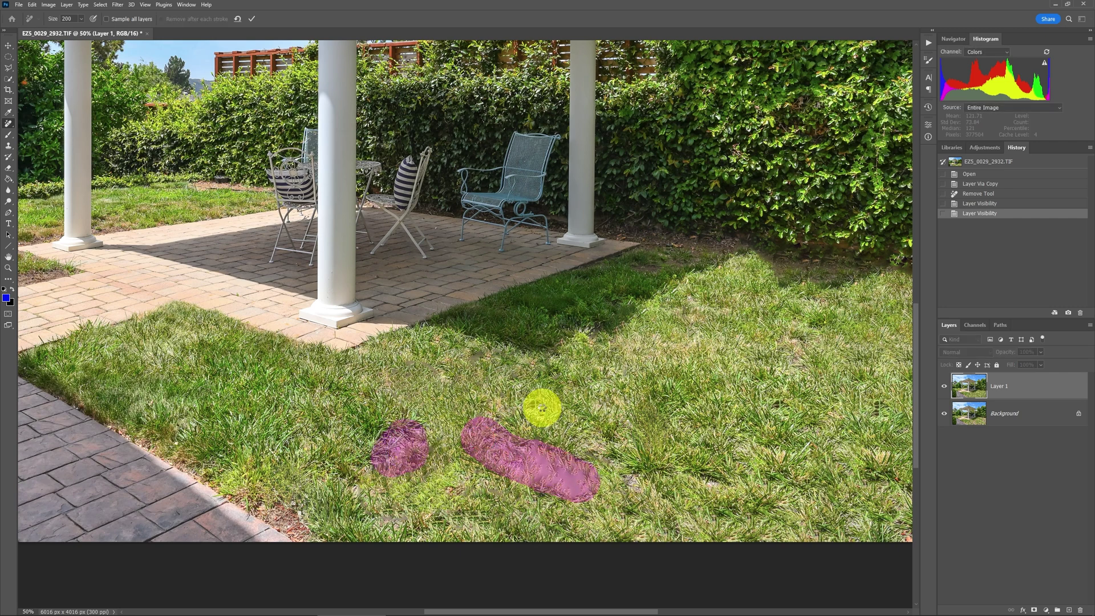
key("Return")
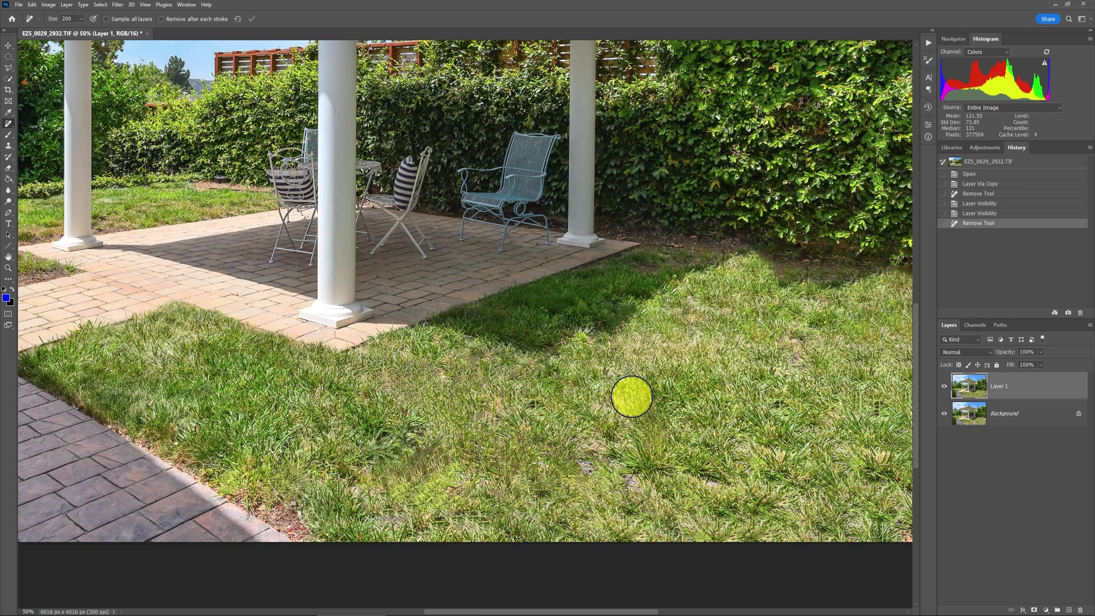
key("ctrl+0")
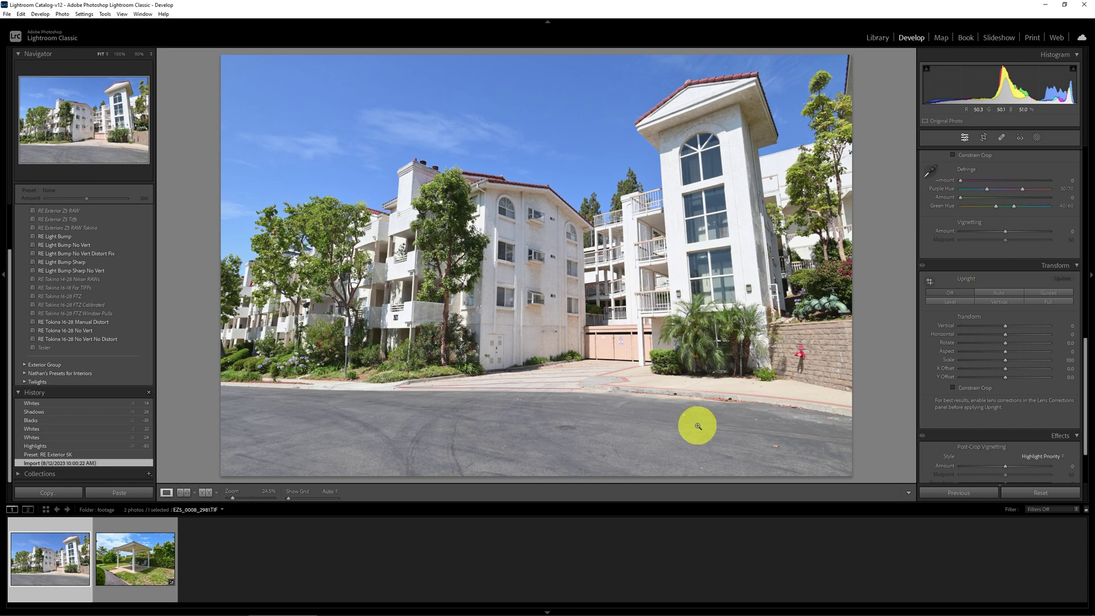
Restore the latest History state and apply Upright Vertical to straighten the building's walls
left_click(66, 402)
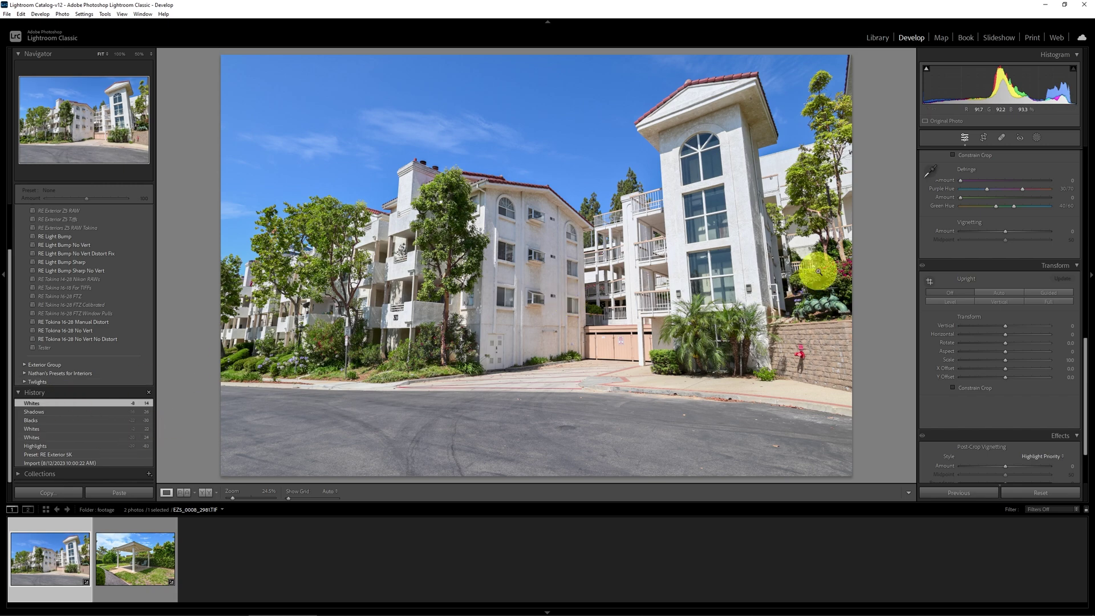
left_click_drag(1084, 399, 1086, 160)
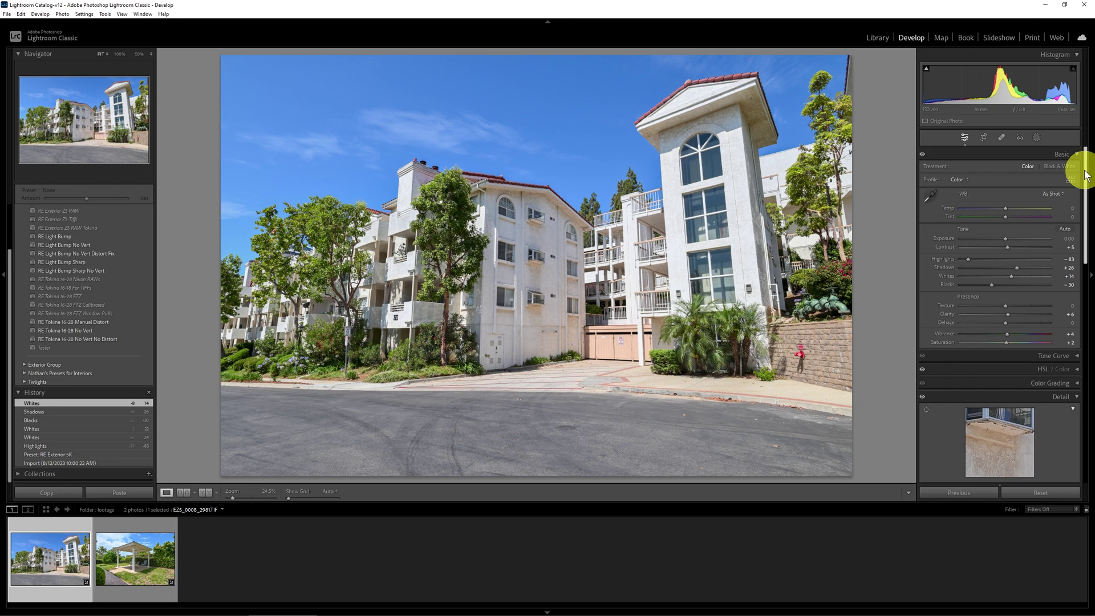
left_click_drag(1078, 166, 1083, 350)
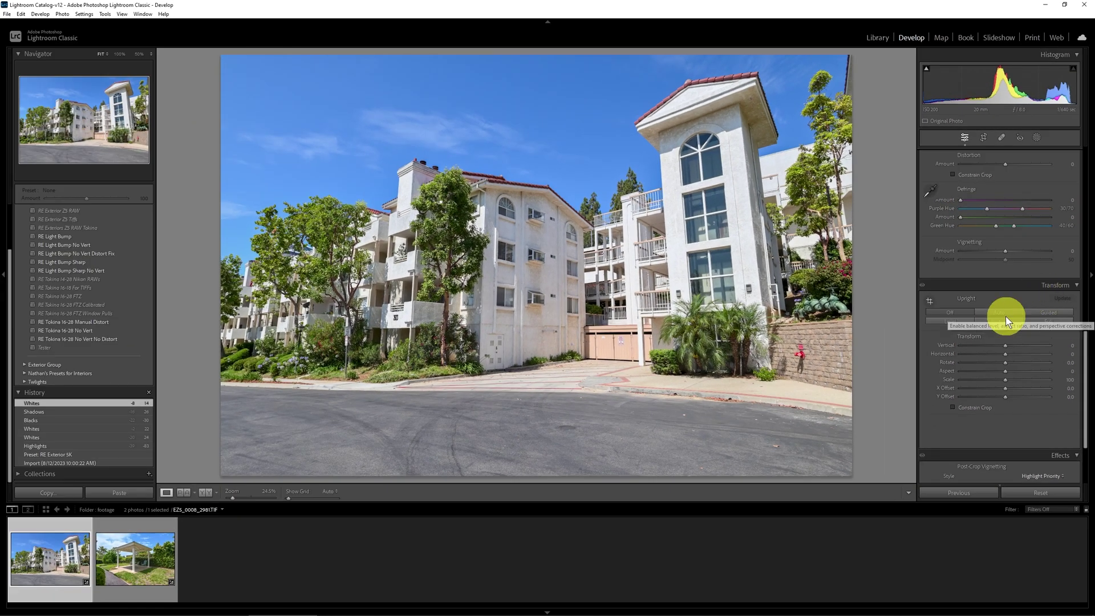
left_click(1003, 322)
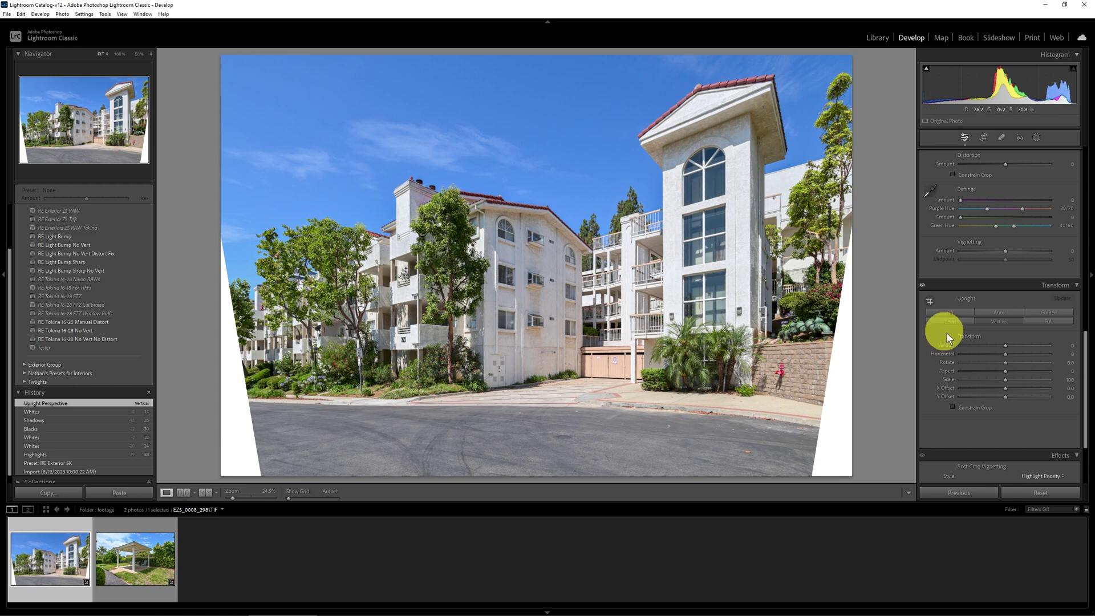
mouse_move(1006, 353)
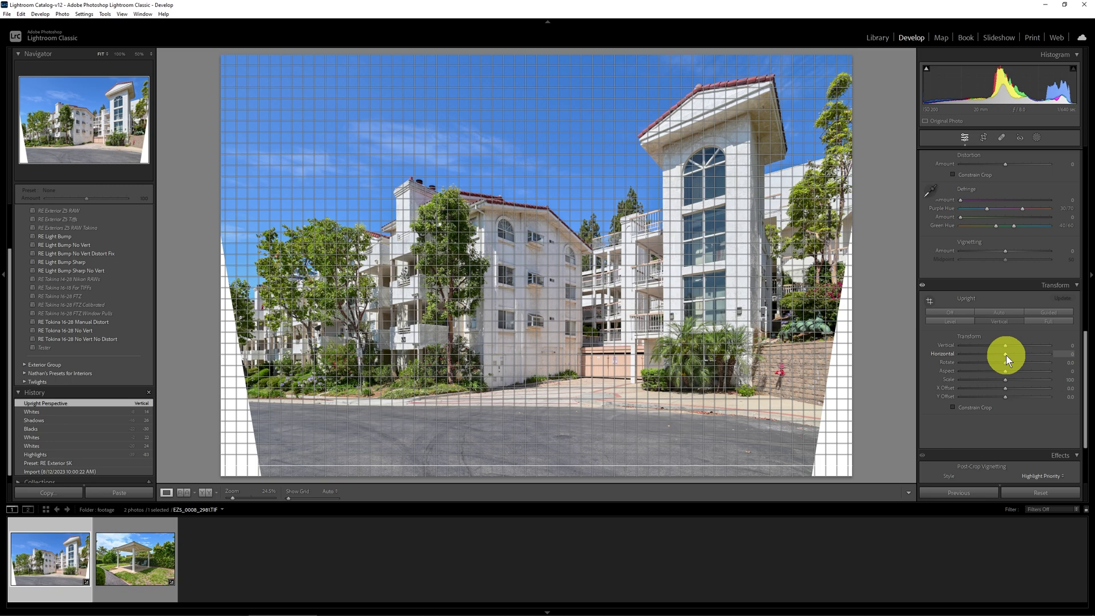
left_click(1006, 346)
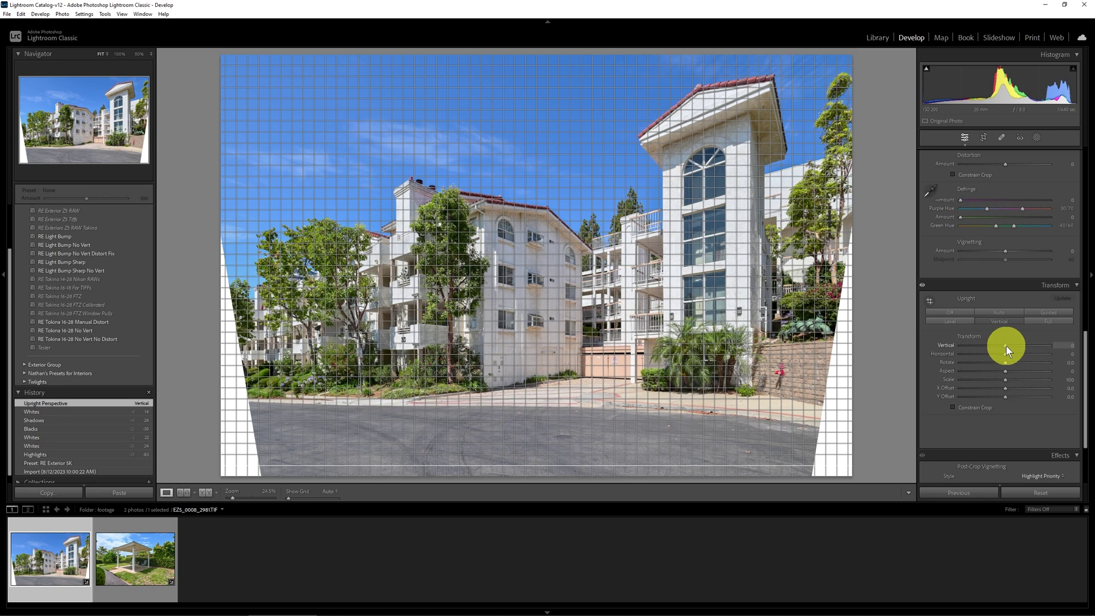
key("ctrl+z")
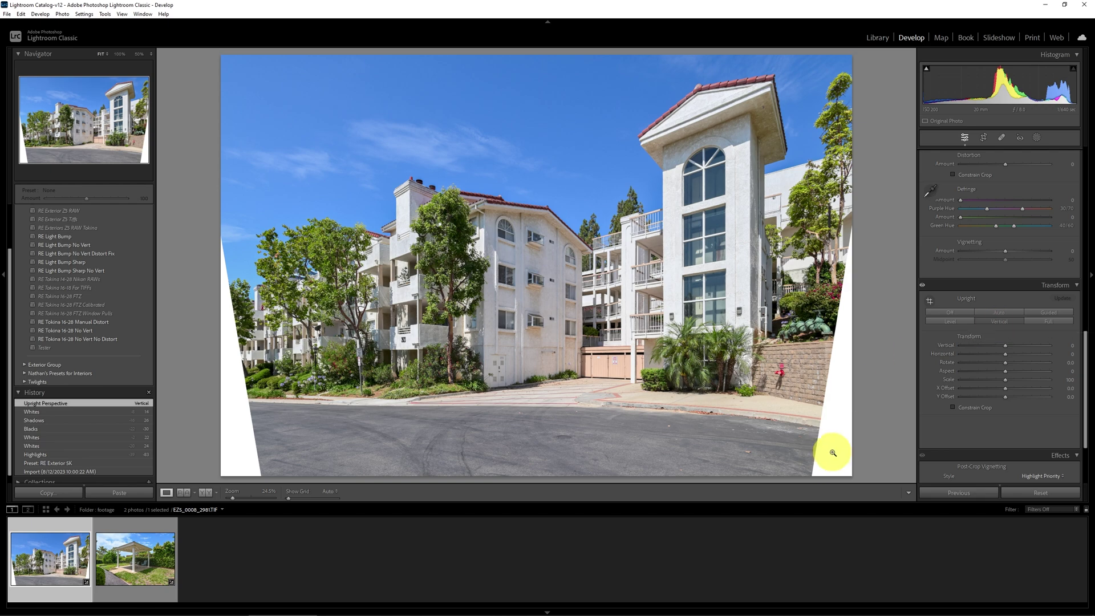
left_click(983, 138)
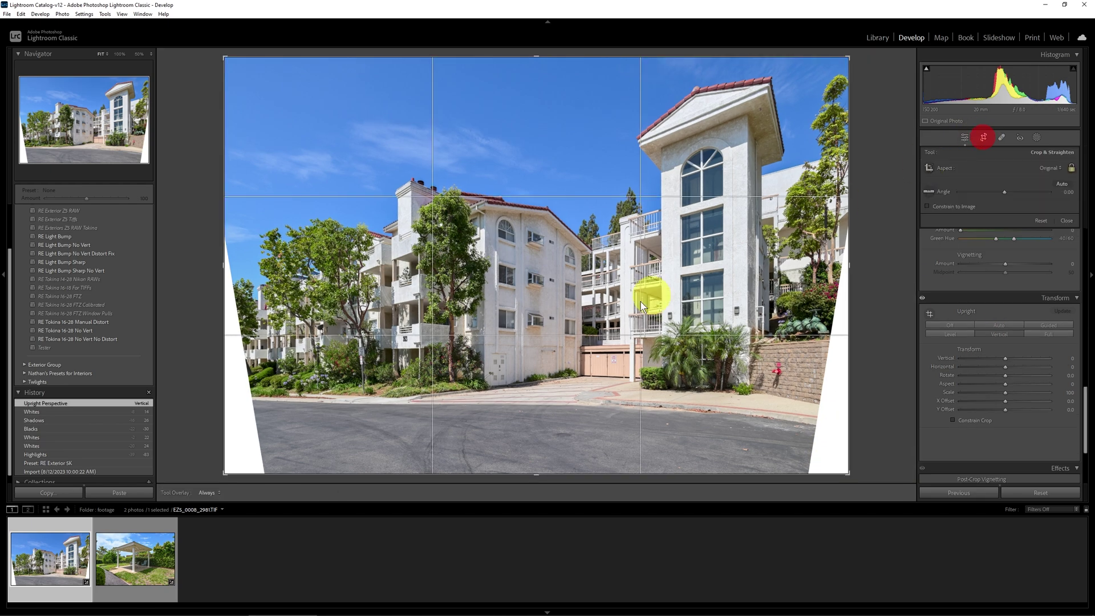
left_click_drag(532, 472, 523, 450)
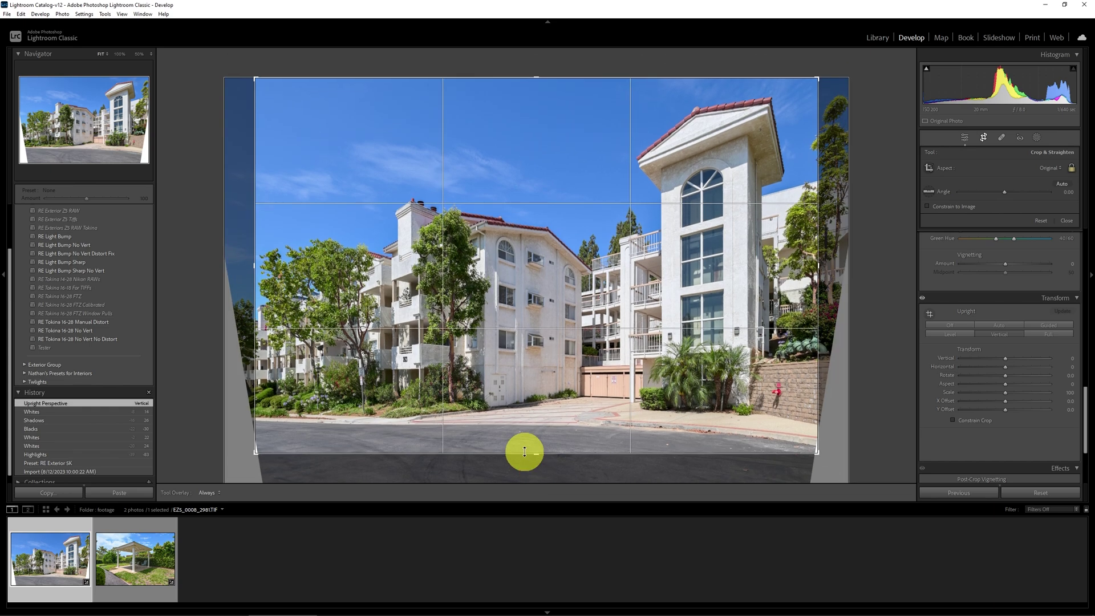
double_click(515, 416)
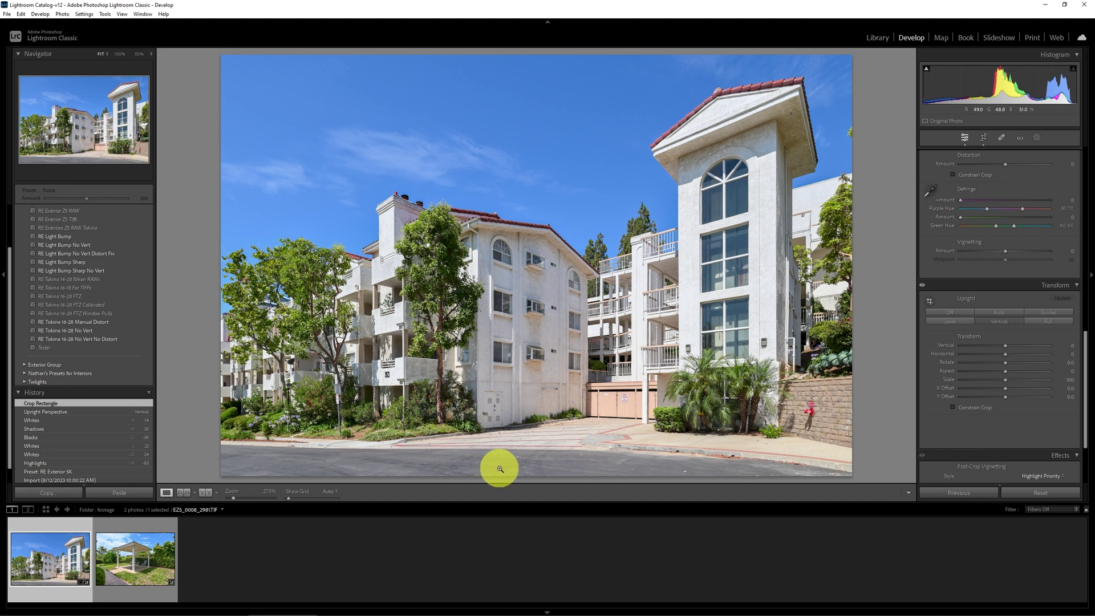
left_click(73, 412)
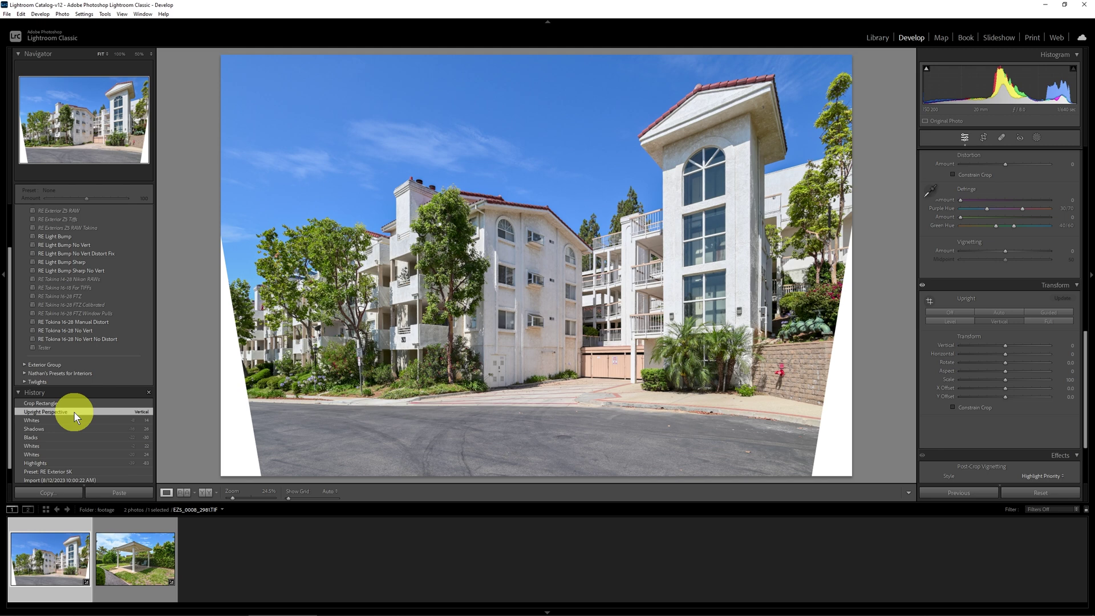
Open a copy of the apartment photo with Lightroom adjustments in Photoshop 2023
right_click(53, 560)
left_click(113, 360)
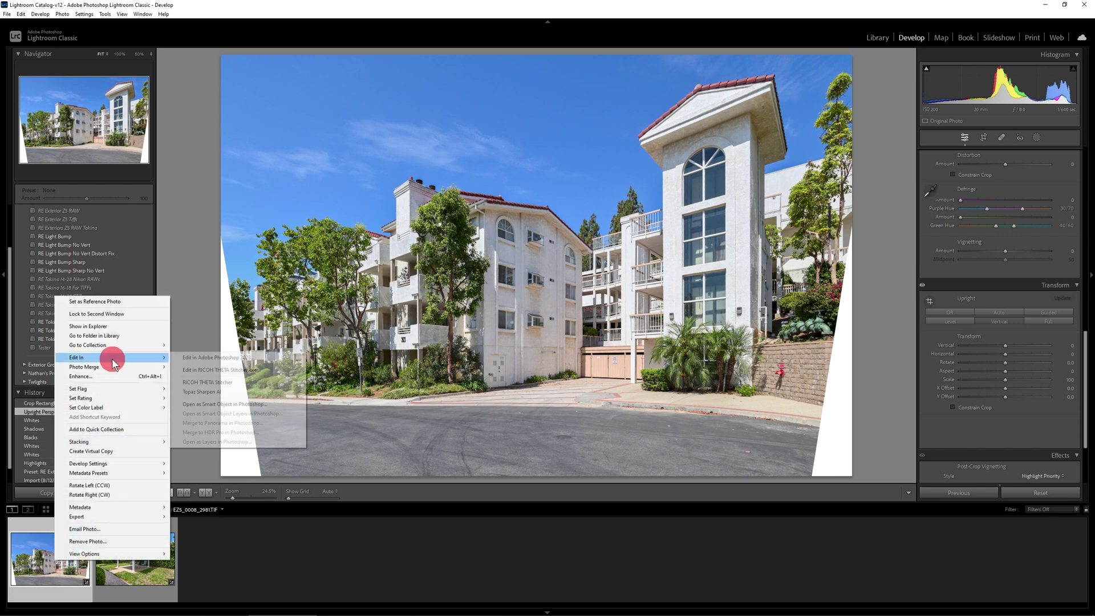
left_click(201, 360)
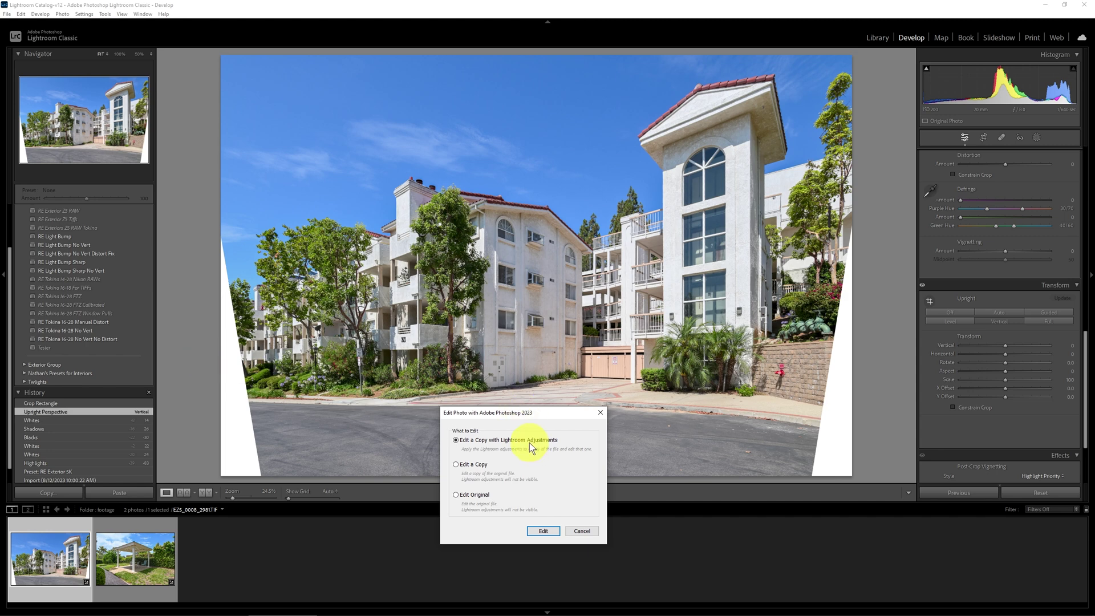
left_click(543, 534)
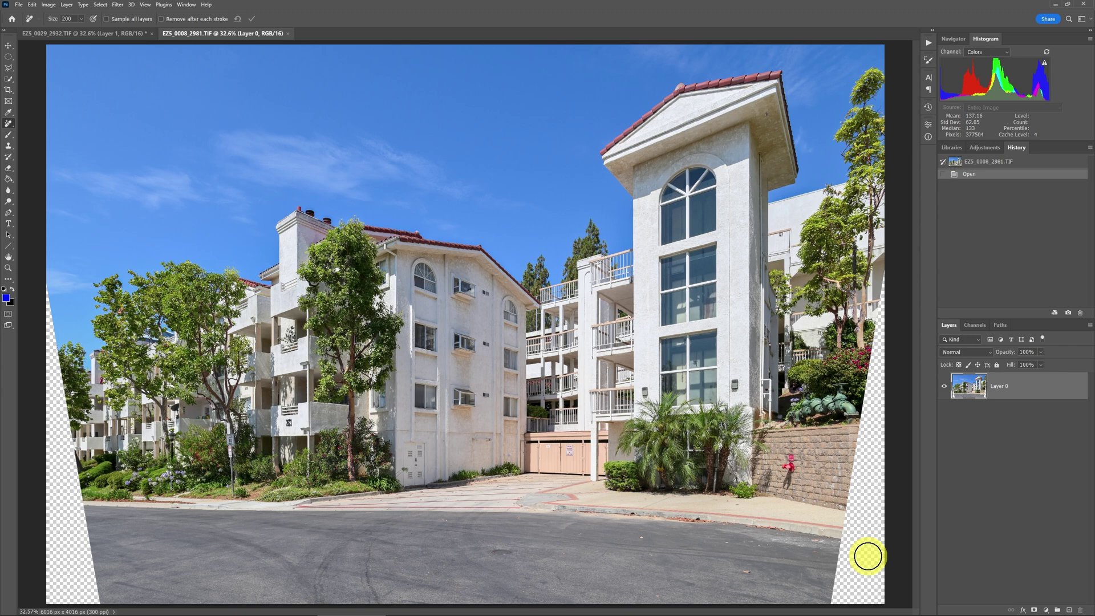
Zoom out to the full photo and duplicate Layer 0 as Layer 0 copy
key("ctrl+minus")
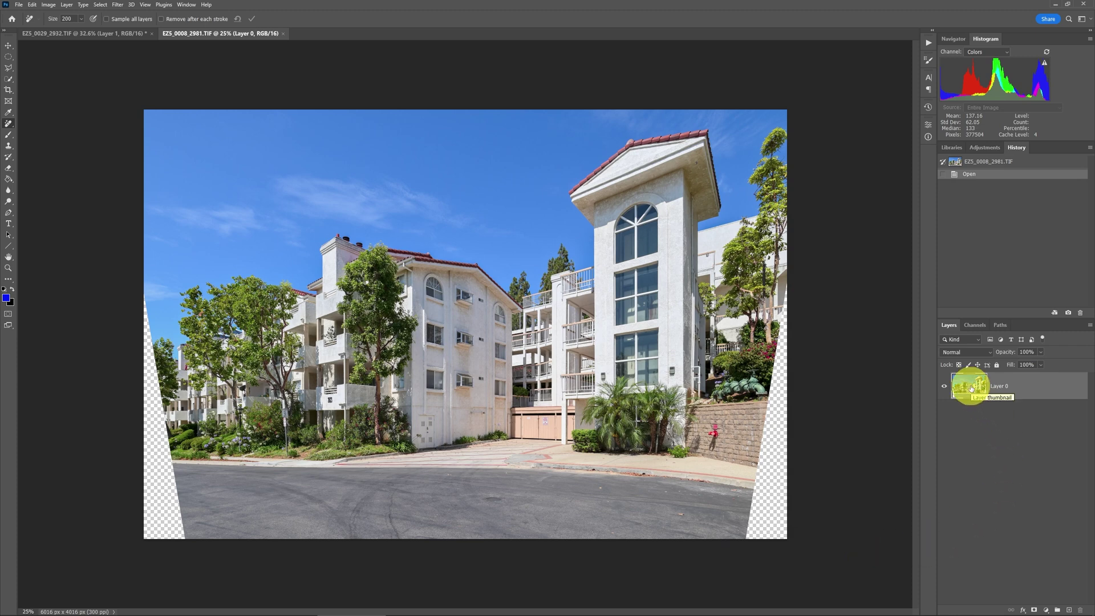
key("ctrl+j")
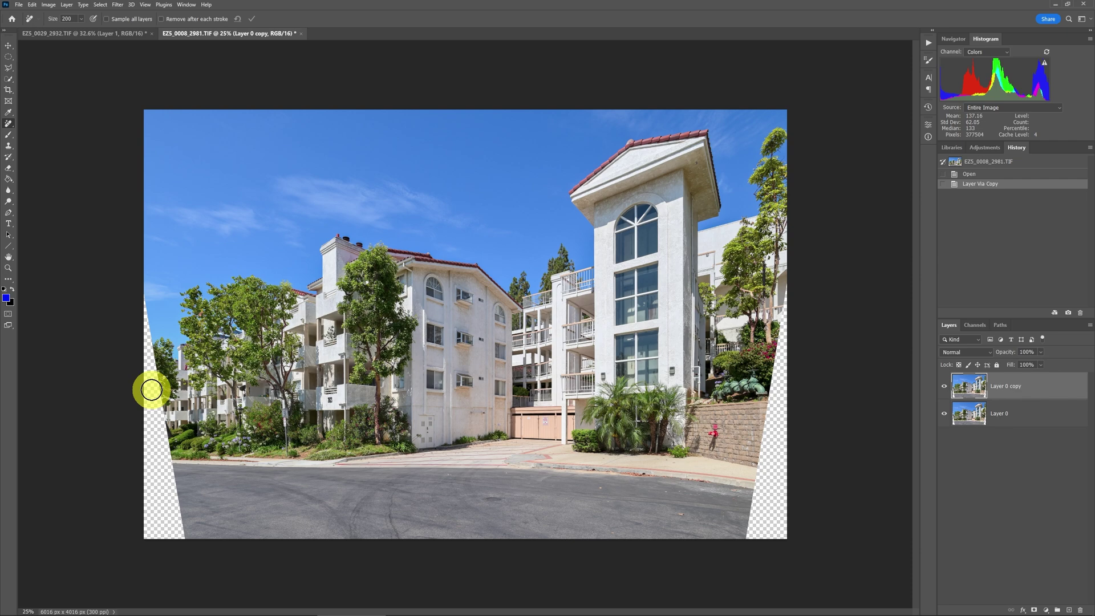
Zoom into the left edge and paint the transparent wedge with the Remove tool, top to bottom
key("z")
left_click(136, 448)
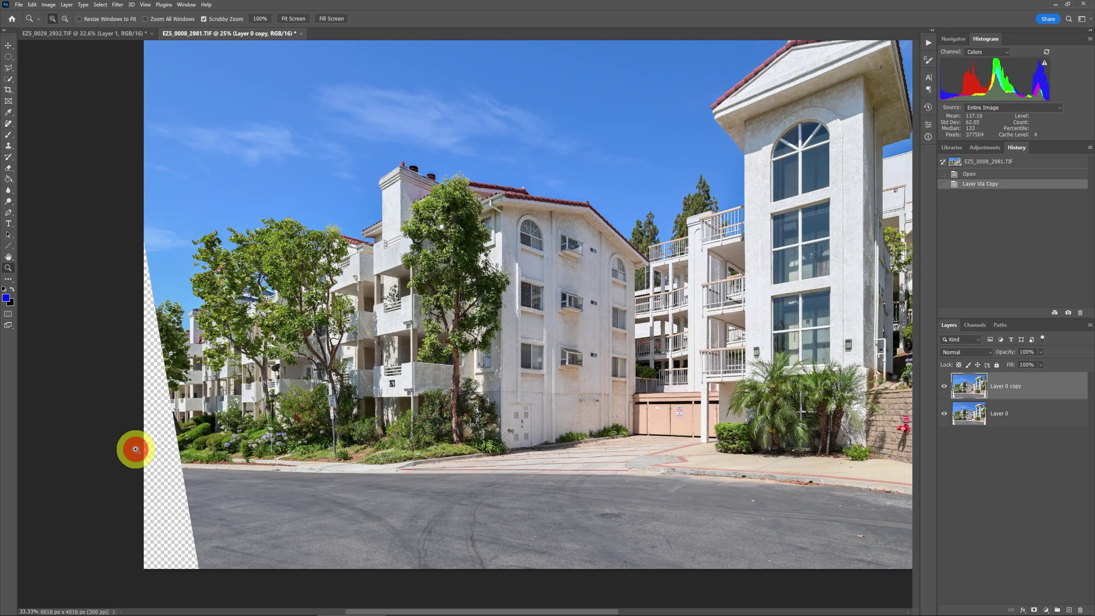
left_click(138, 448)
left_click_drag(244, 442, 400, 367)
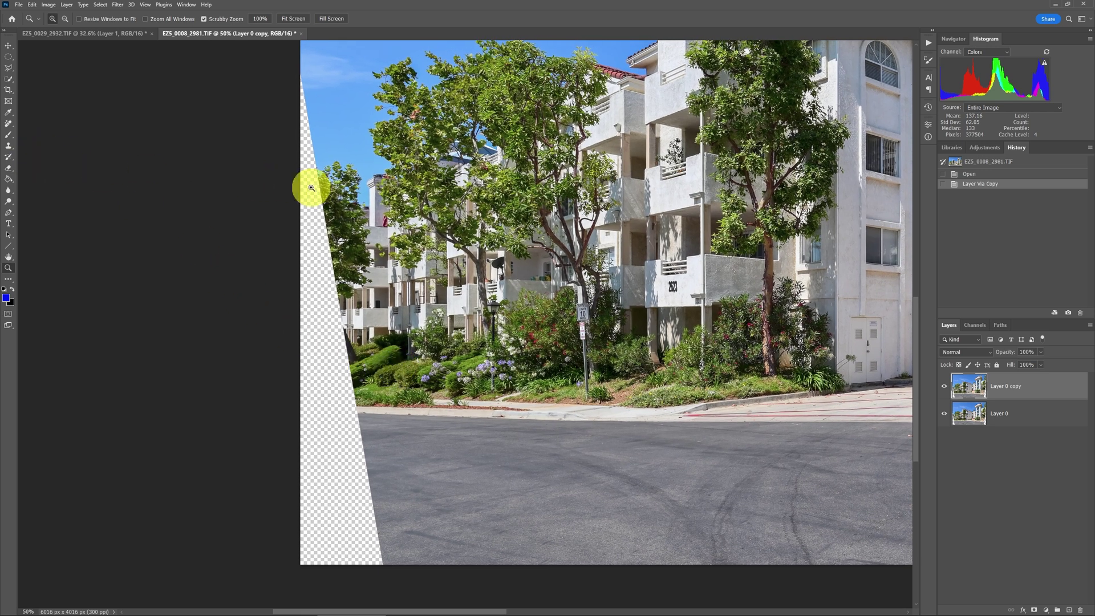
key("j")
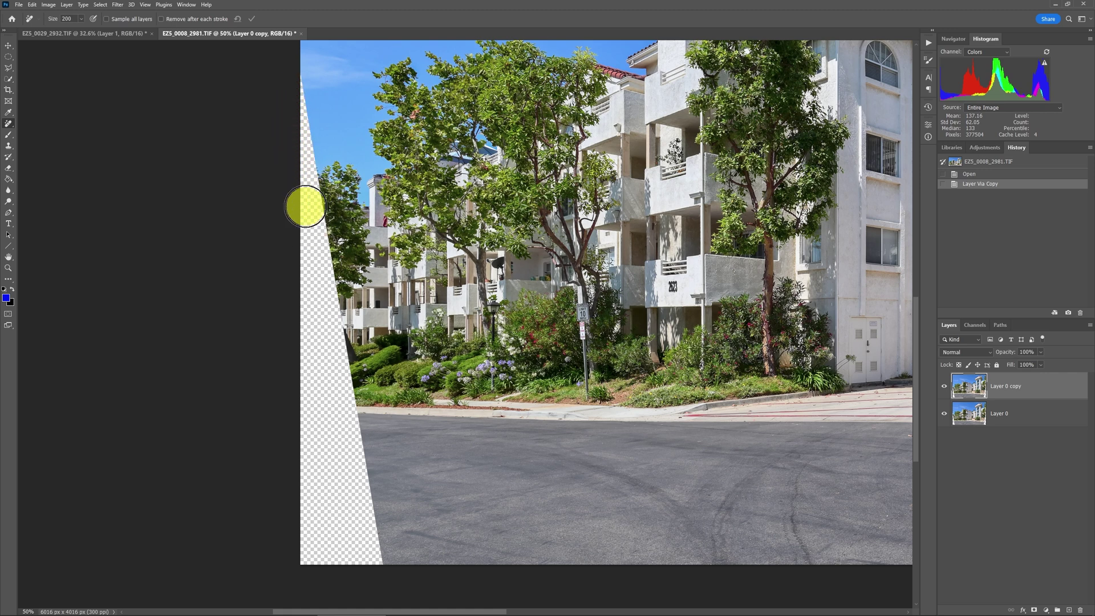
left_click_drag(284, 88, 366, 563)
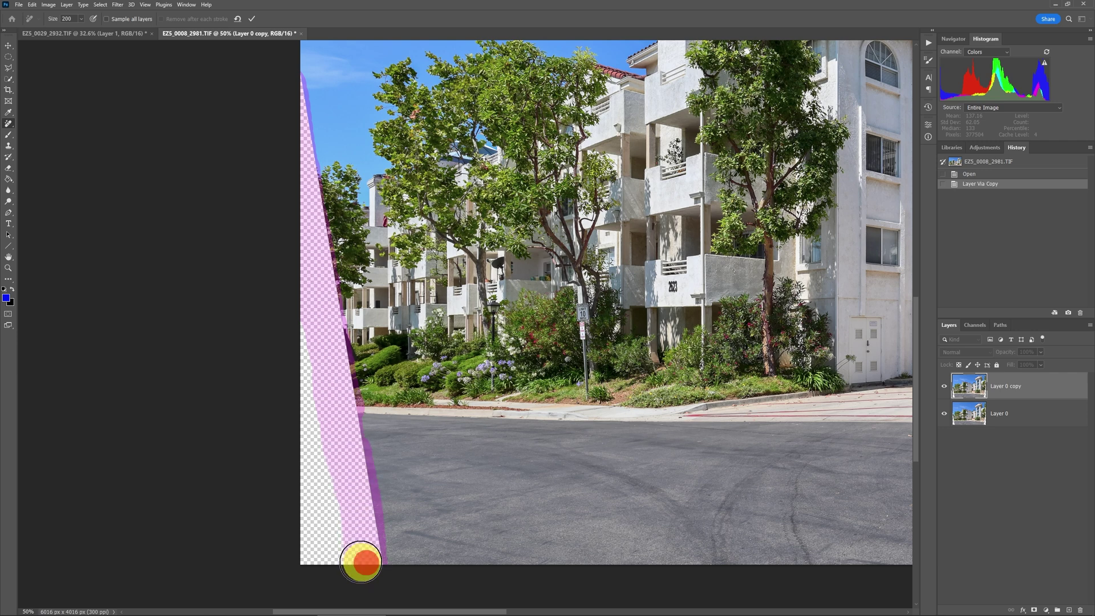
mouse_move(311, 539)
left_mouse_down()
mouse_move(303, 435)
mouse_move(327, 521)
mouse_move(323, 503)
left_mouse_up()
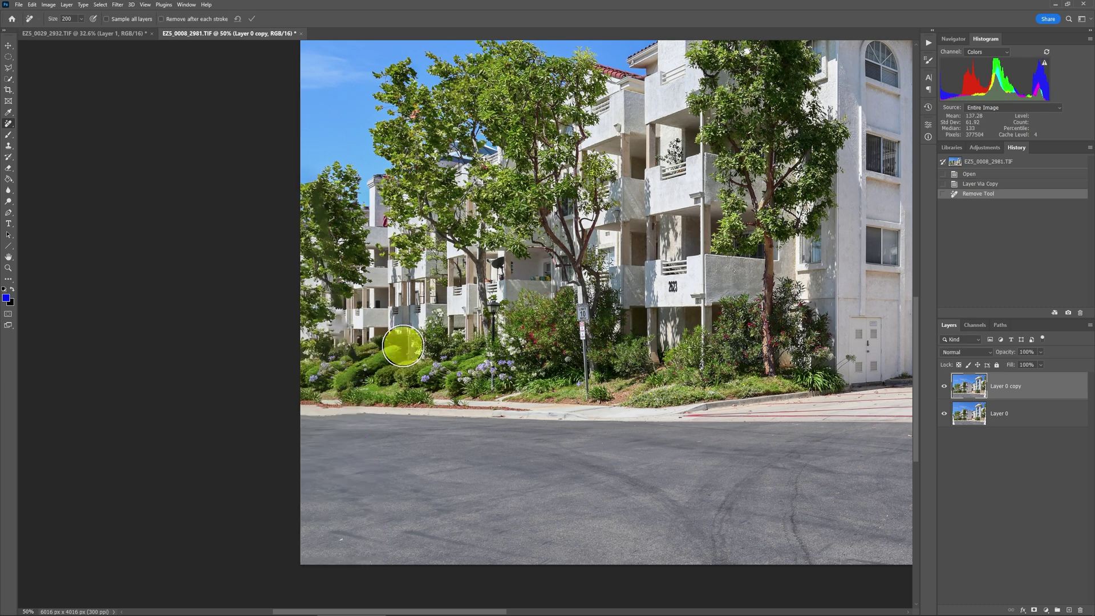
Fit the photo on screen and toggle Layer 0 copy off and on to compare
key("ctrl+0")
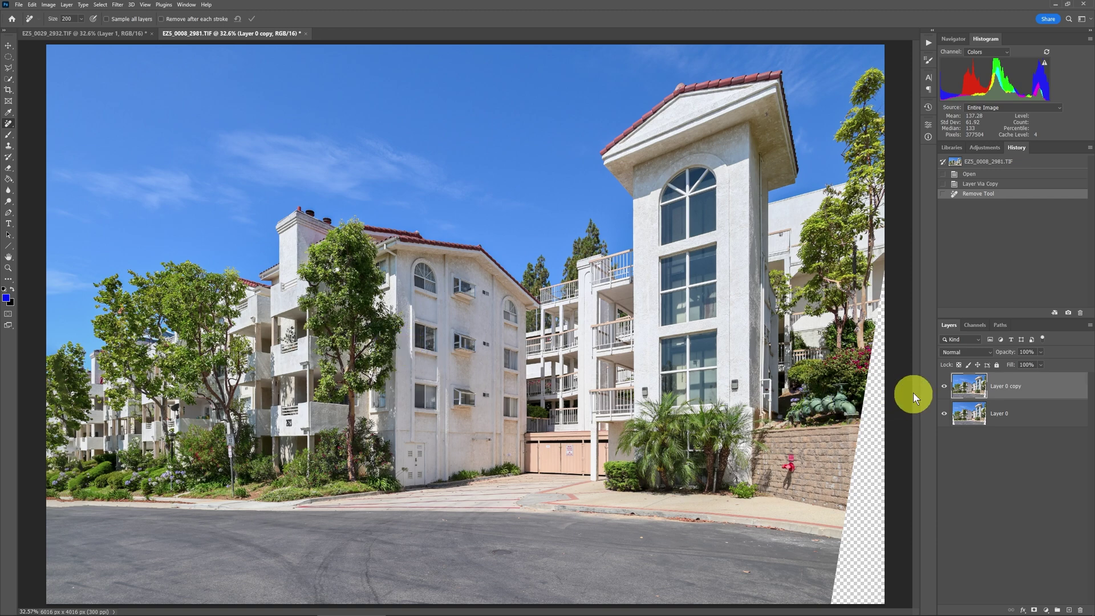
left_click(945, 388)
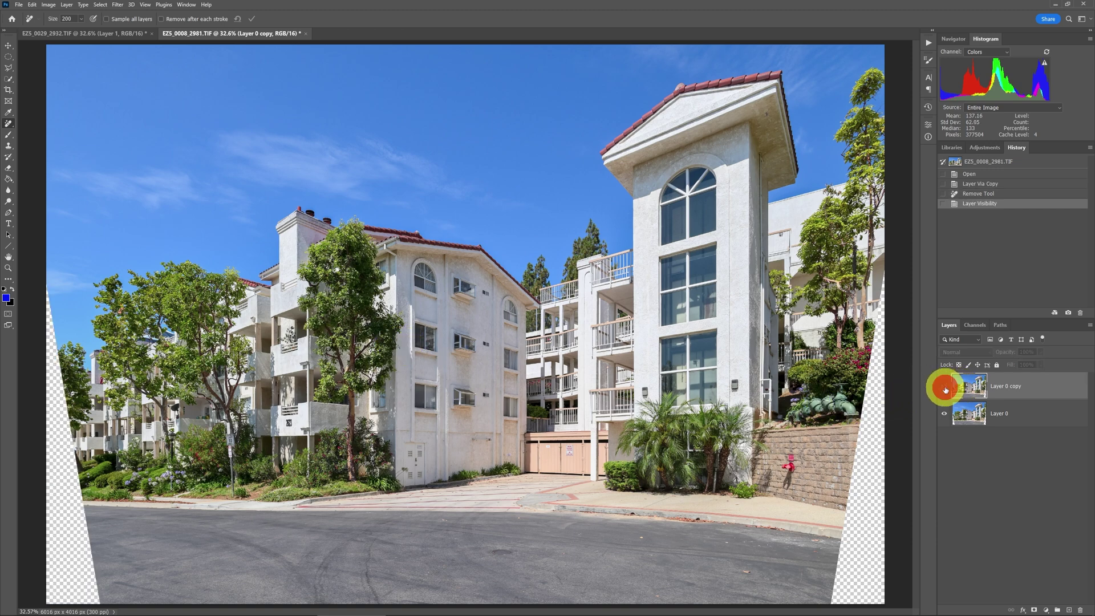
left_click(944, 388)
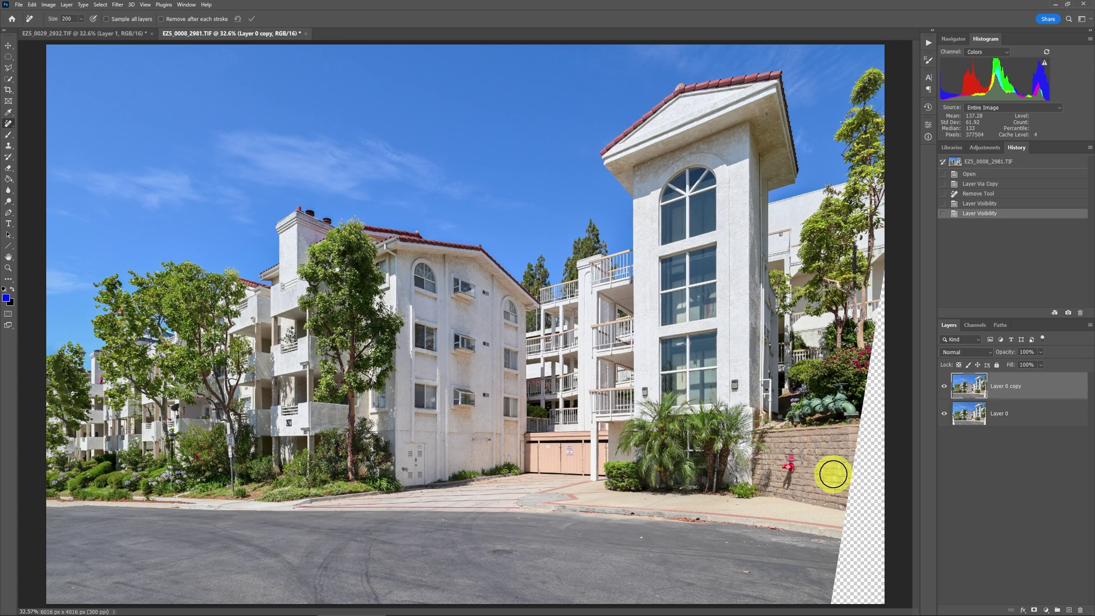
Paint the right transparent strip with the Remove tool at brush size 175
key("z")
left_click(867, 479)
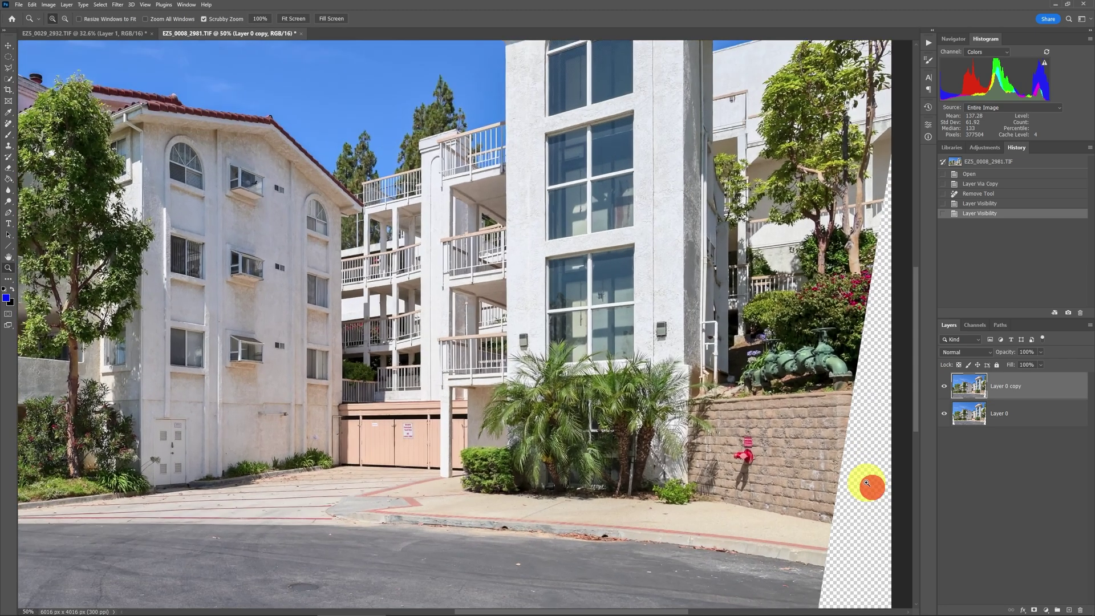
key("j")
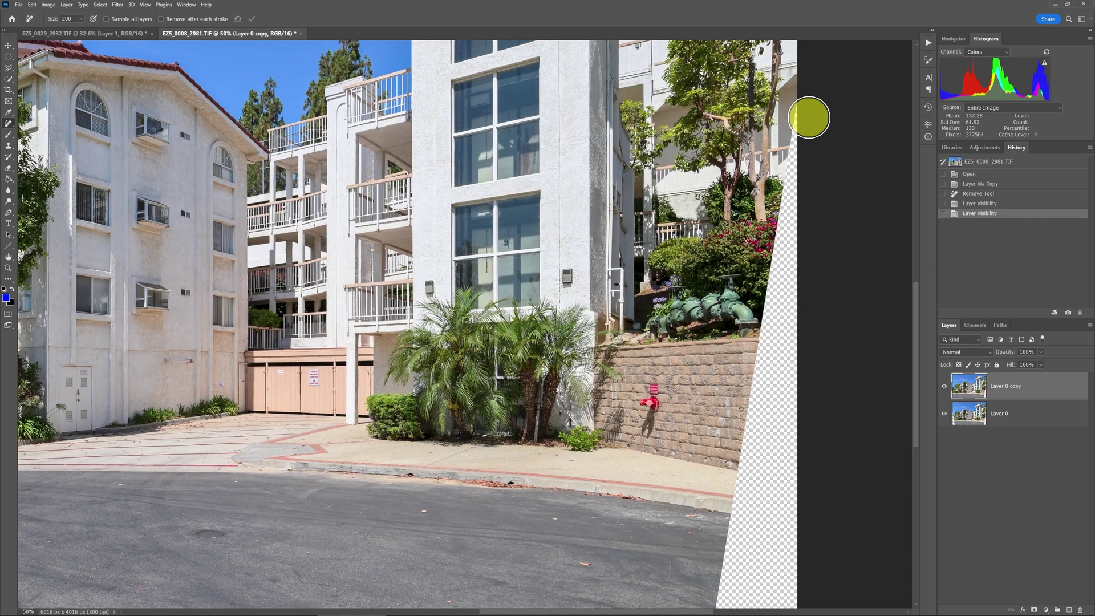
key("bracketleft")
left_click_drag(809, 116, 733, 579)
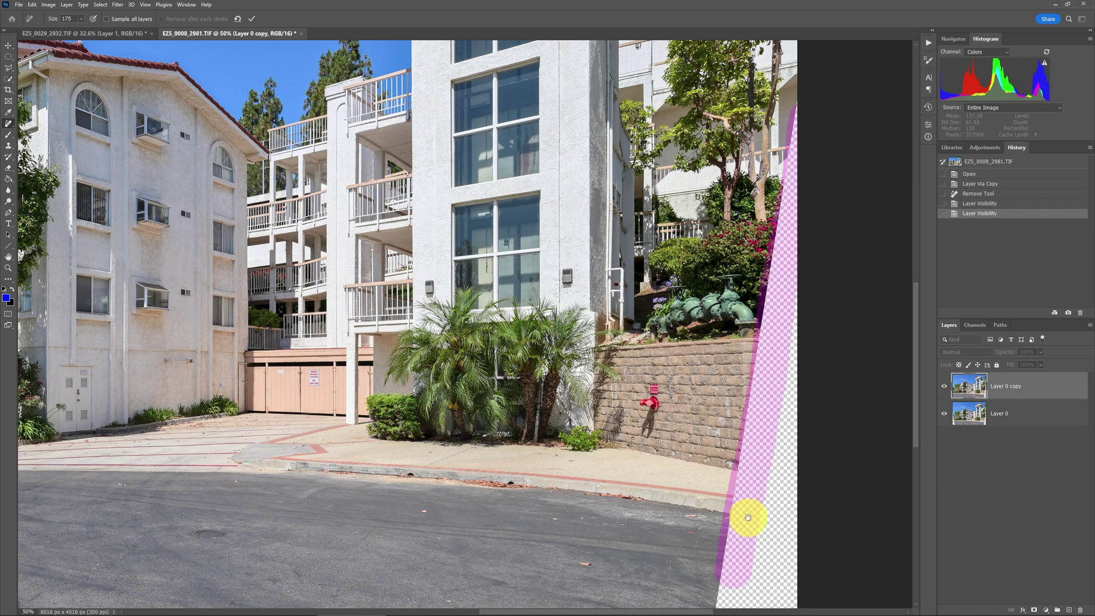
scroll(748, 520, "down", 5)
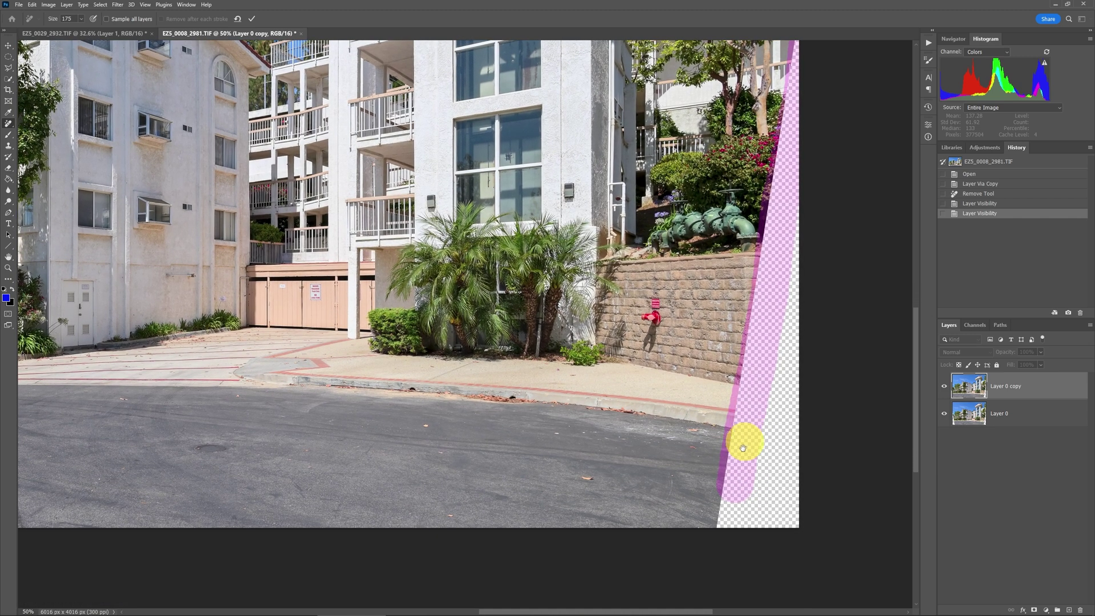
mouse_move(736, 493)
left_mouse_down()
mouse_move(726, 526)
mouse_move(782, 525)
mouse_move(759, 519)
mouse_move(770, 416)
mouse_move(782, 477)
mouse_move(799, 222)
mouse_move(850, 220)
left_mouse_up()
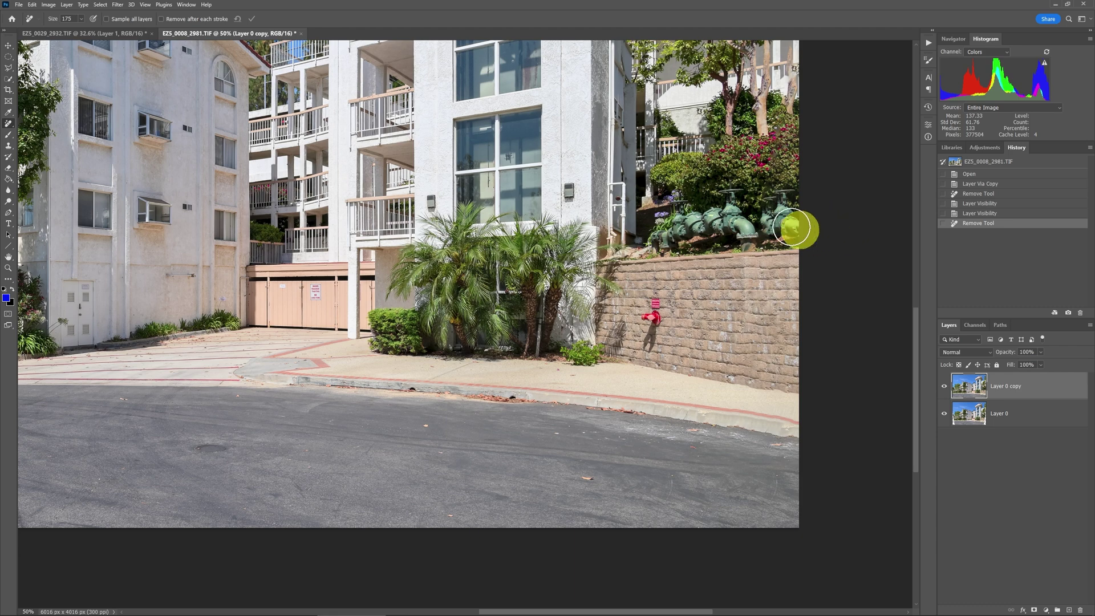
Toggle Layer 0 copy's visibility to compare against the original, leaving it shown
left_click(943, 388)
left_click(944, 387)
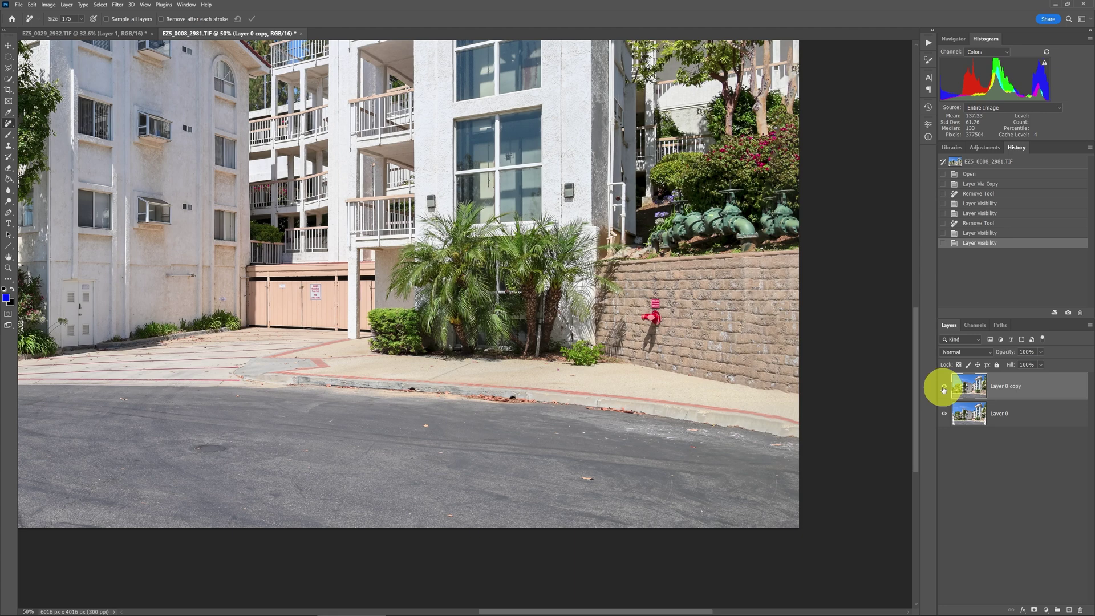
left_click(943, 389)
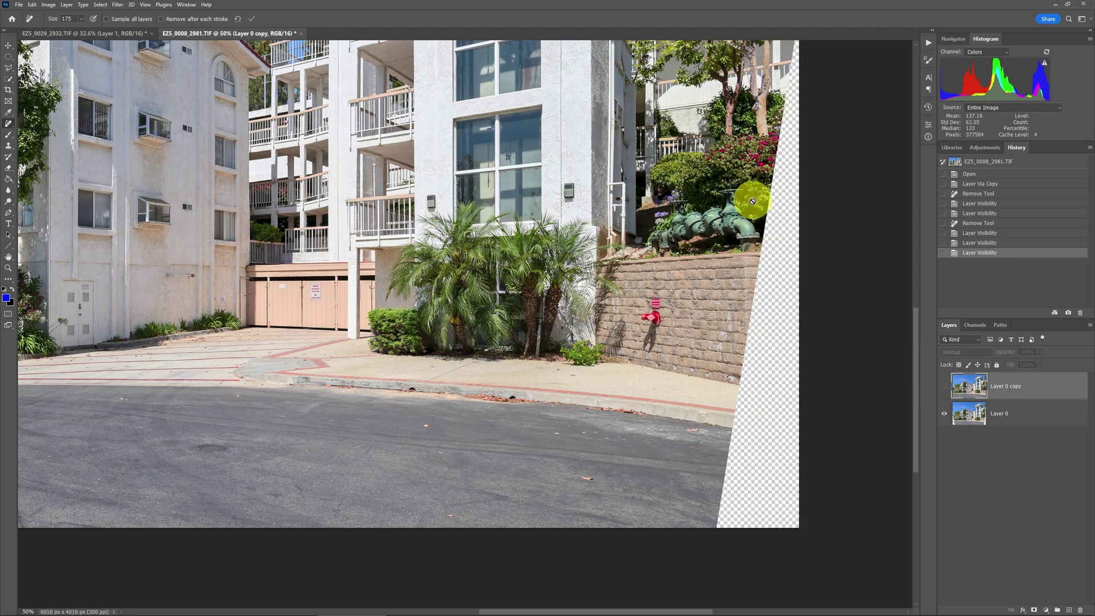
left_click(944, 388)
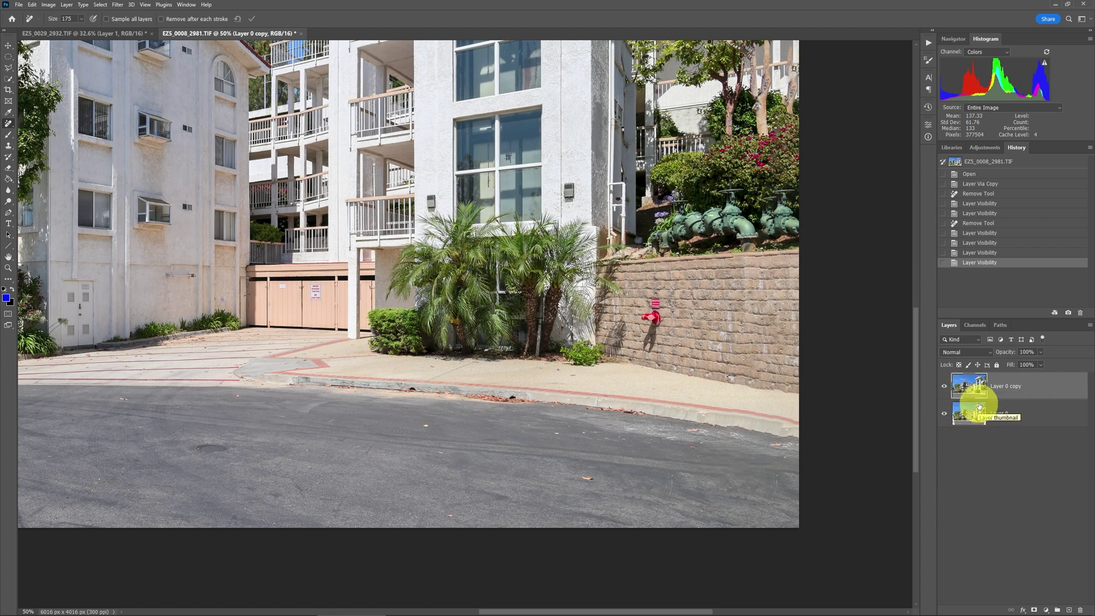
Clone Stamp two patches beside the green pipes with a size 125 brush
key("s")
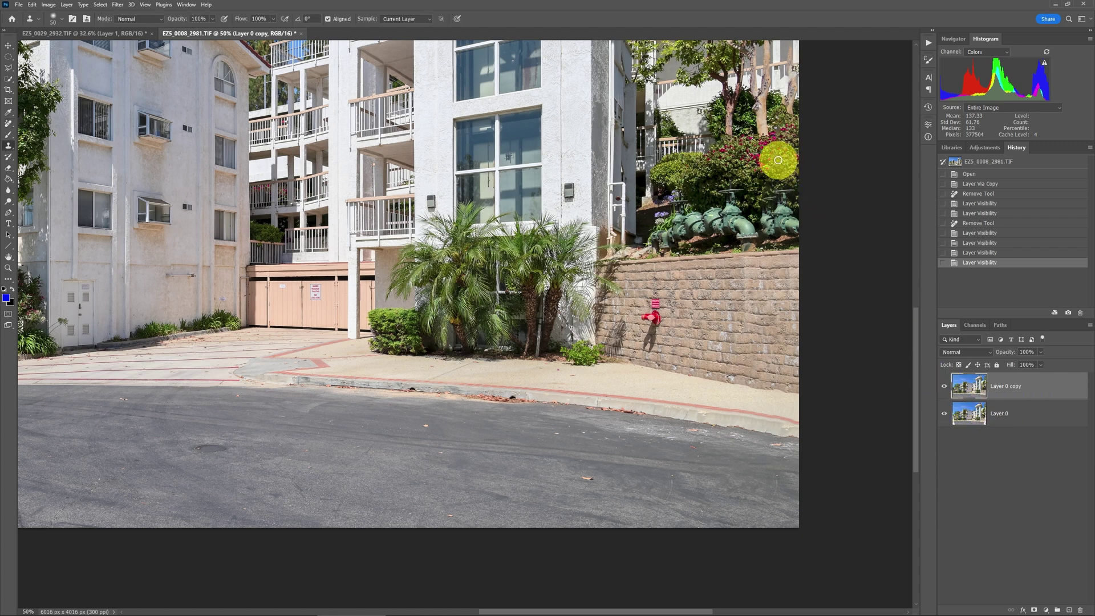
key("bracketright")
key("bracketright")
key("bracketright")
left_click(781, 189, "alt")
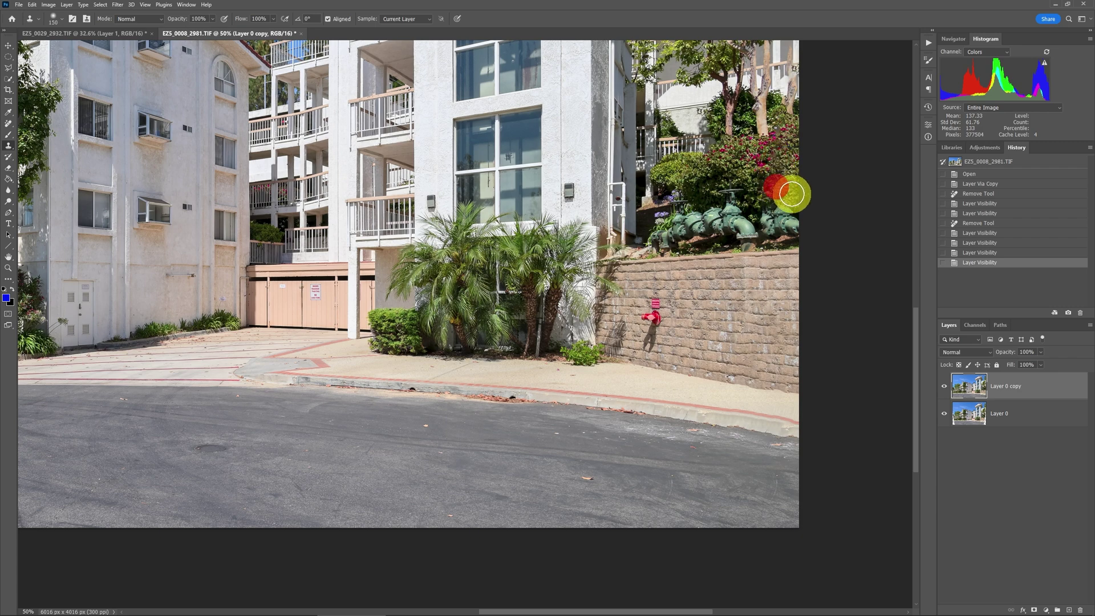
left_click(781, 204)
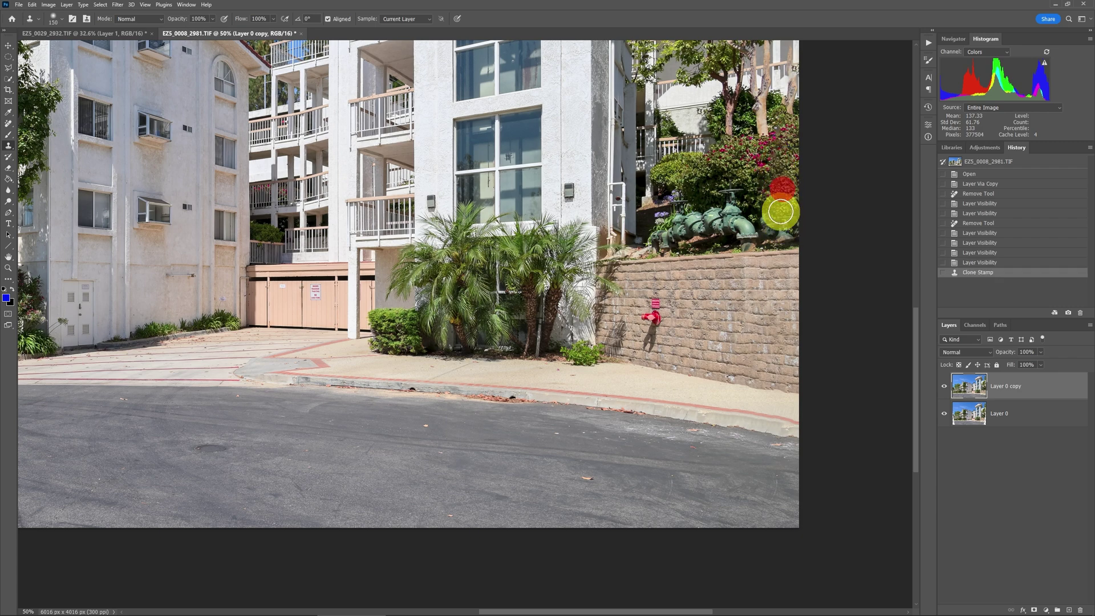
left_click(791, 223)
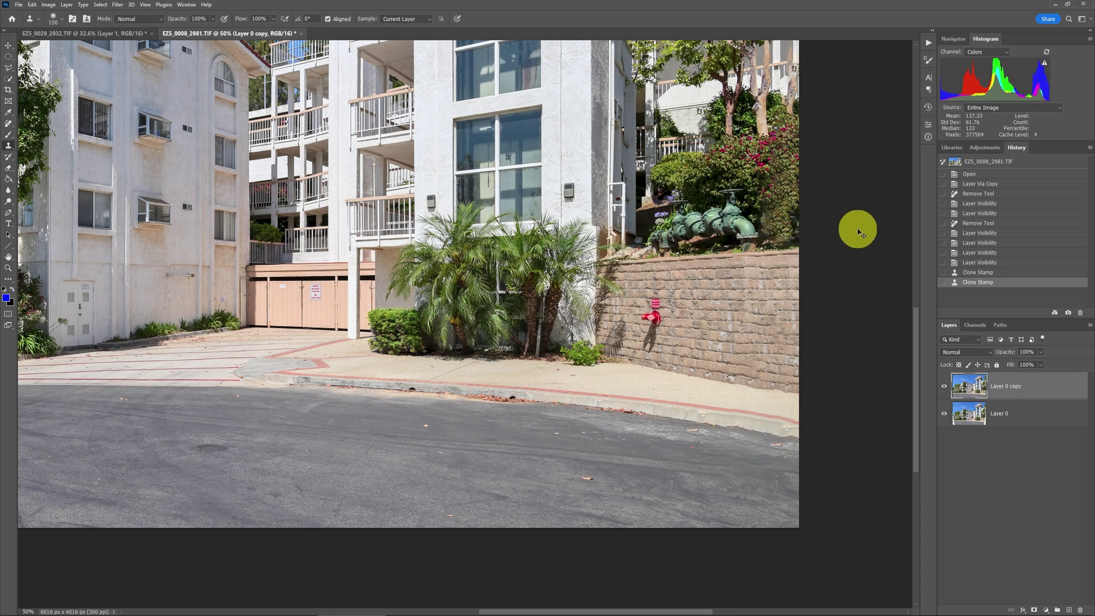
Zoom into the lower left and clone the curb to the image edge and shrubs over the building edge
key("ctrl+0")
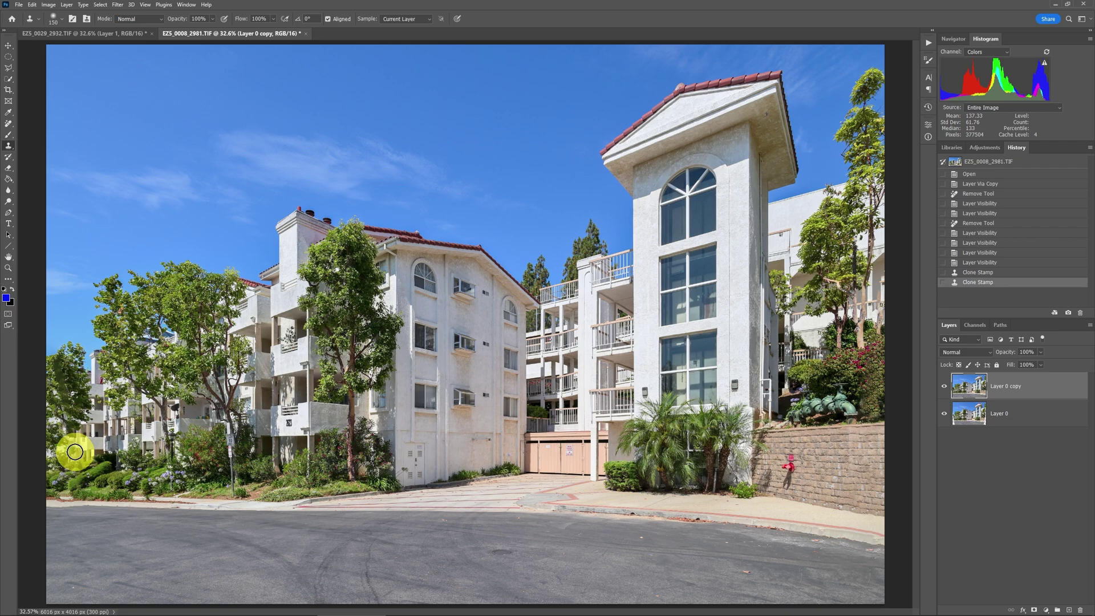
key("z")
mouse_move(75, 452)
left_mouse_down()
mouse_move(66, 455)
mouse_move(98, 410)
mouse_move(139, 384)
mouse_move(258, 342)
mouse_move(254, 400)
left_mouse_up()
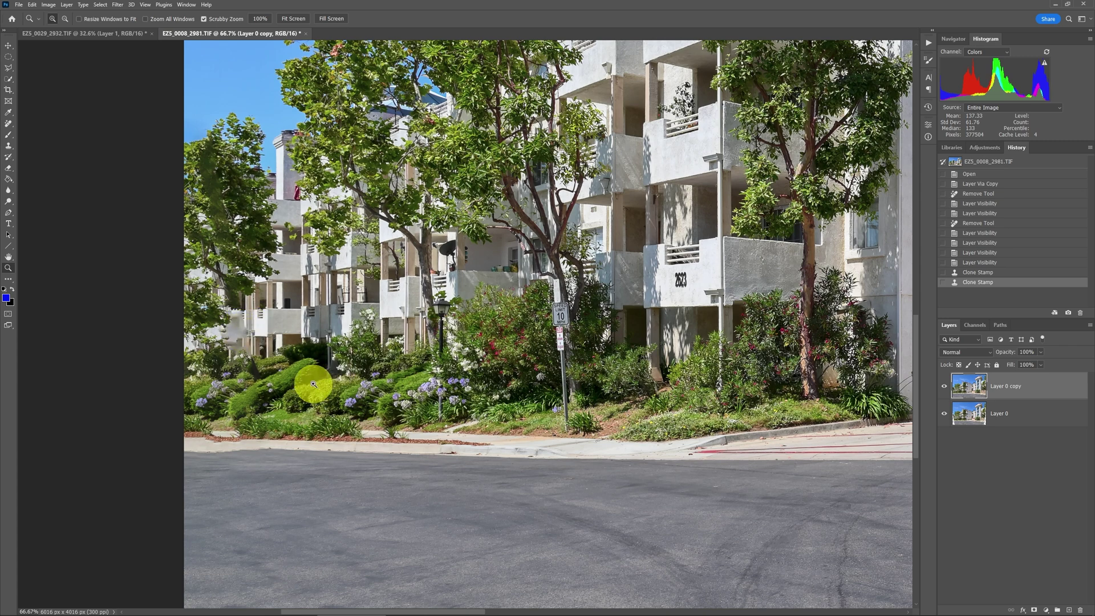
key("s")
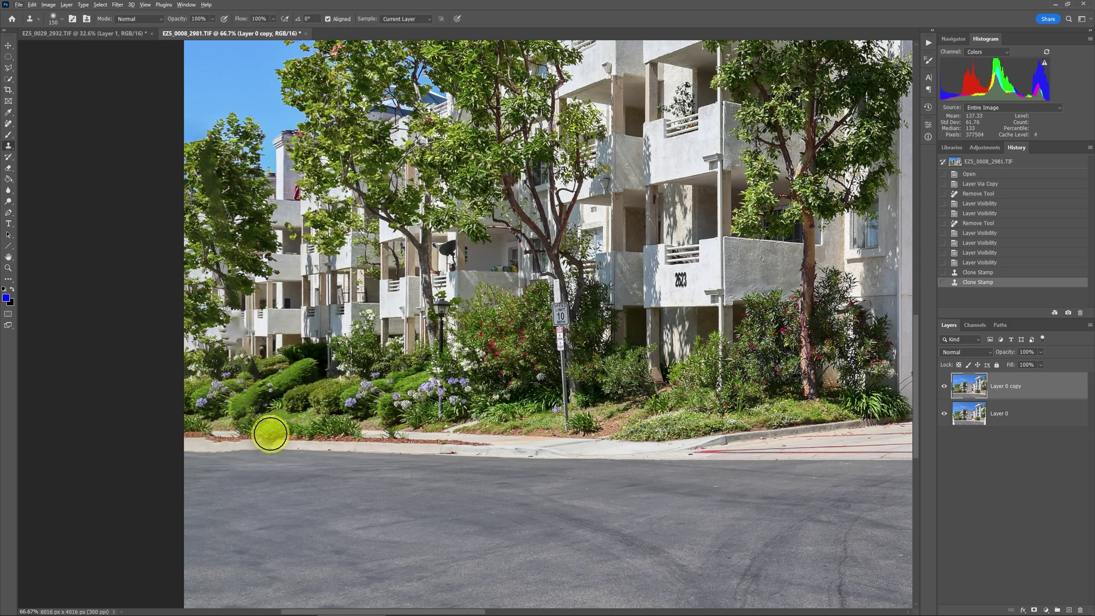
left_click(288, 439, "alt")
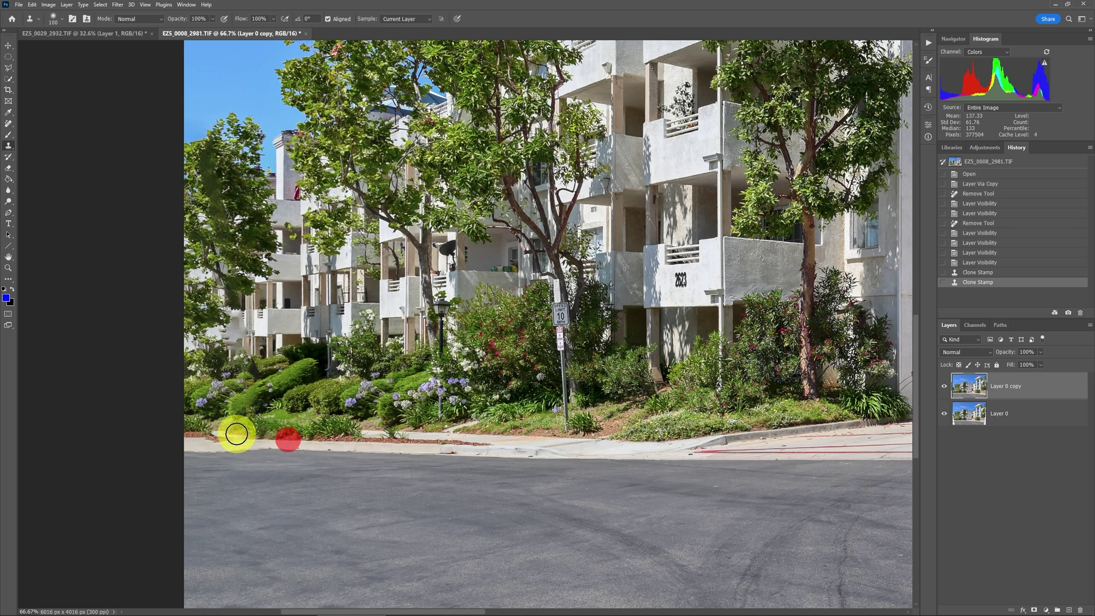
left_click(238, 438)
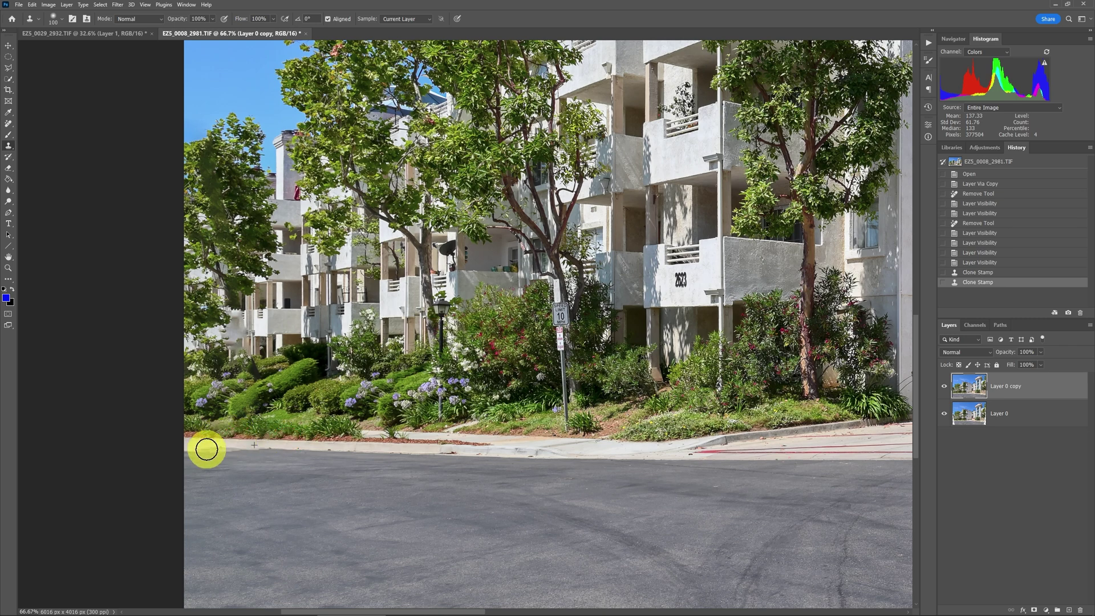
left_click_drag(206, 454, 185, 456)
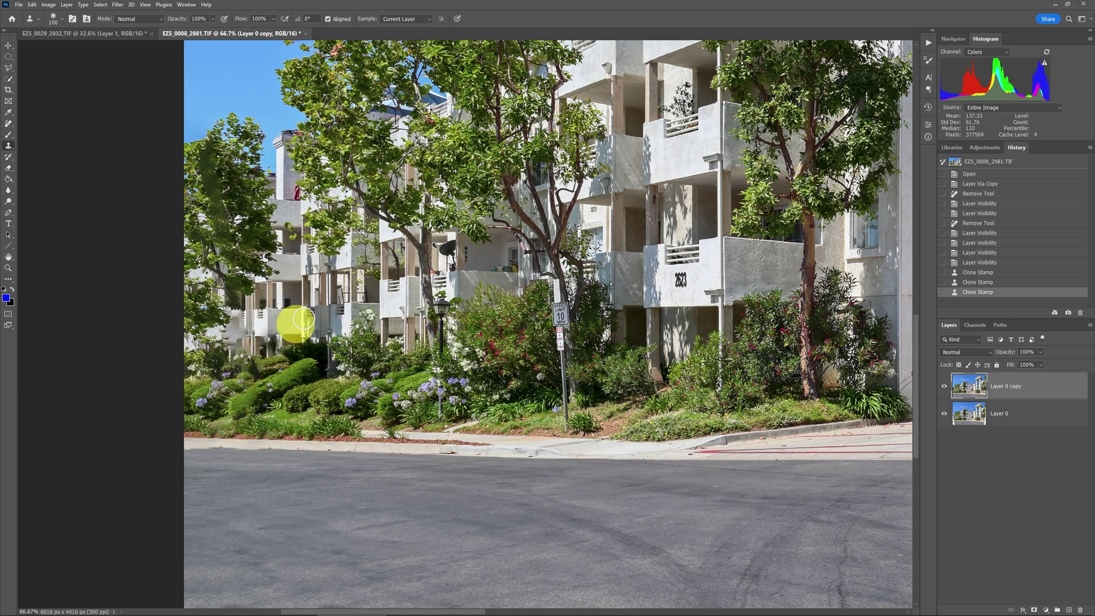
left_click(201, 319, "alt")
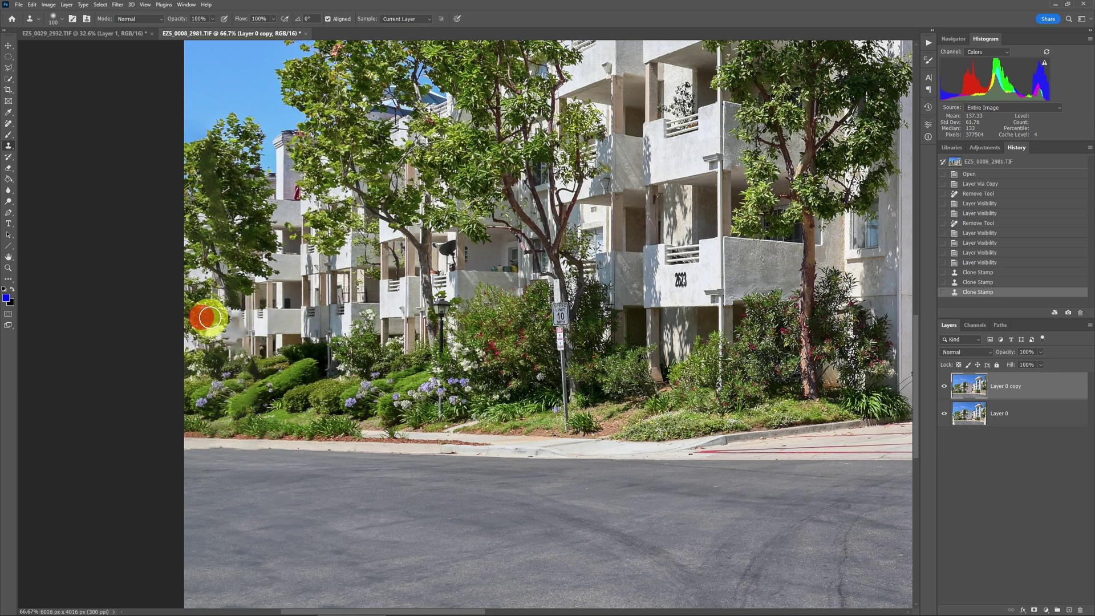
left_click(231, 328)
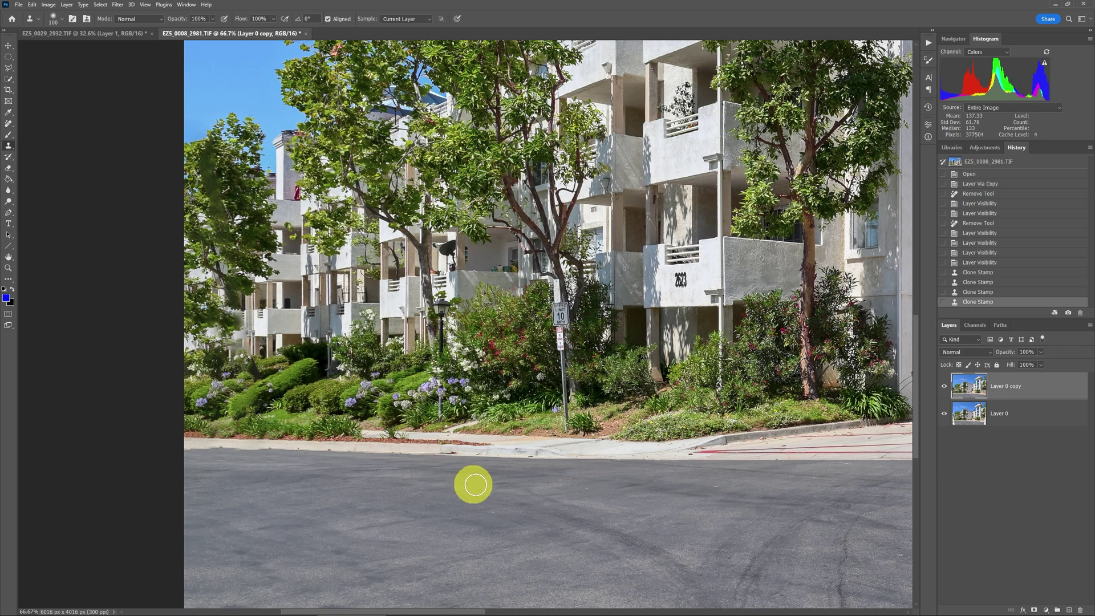
Add two clone dabs at the left building edge, then fit and toggle Layer 0 copy to compare
left_click(200, 313, "alt")
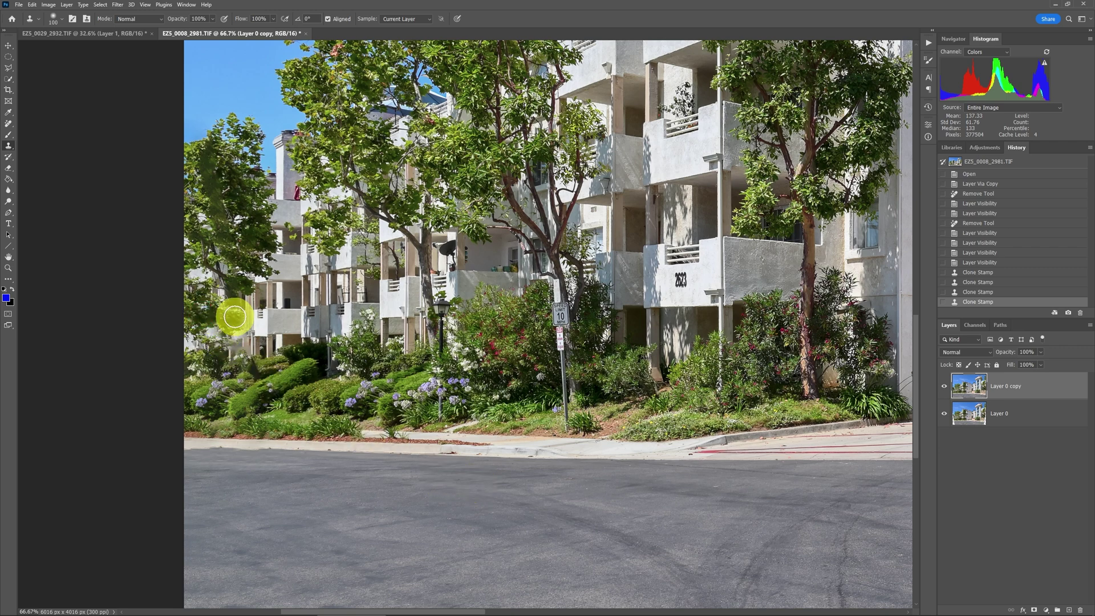
left_click(233, 315)
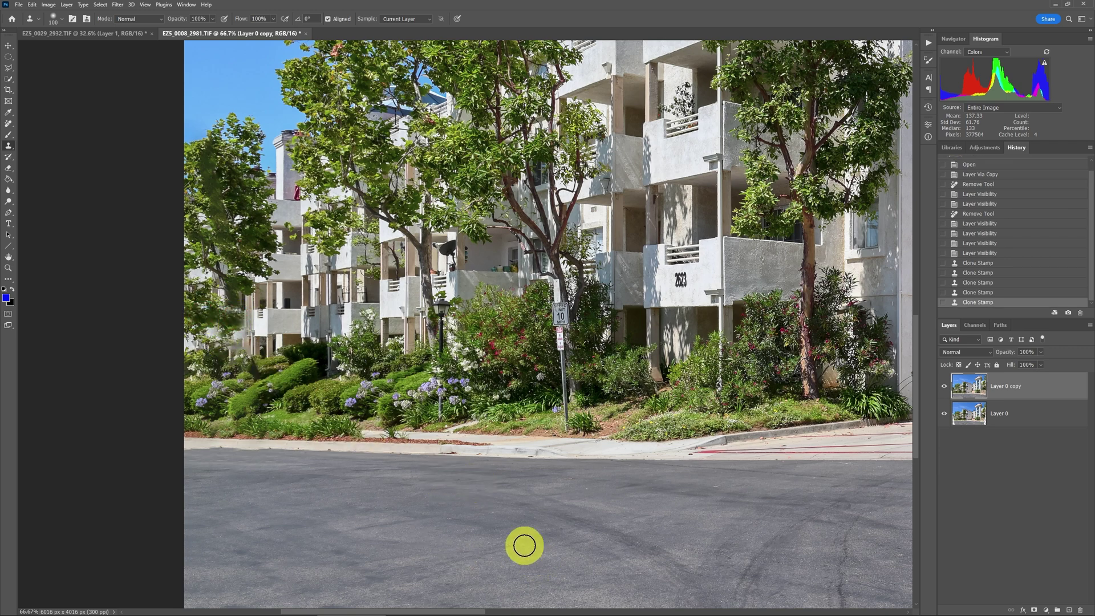
key("ctrl+0")
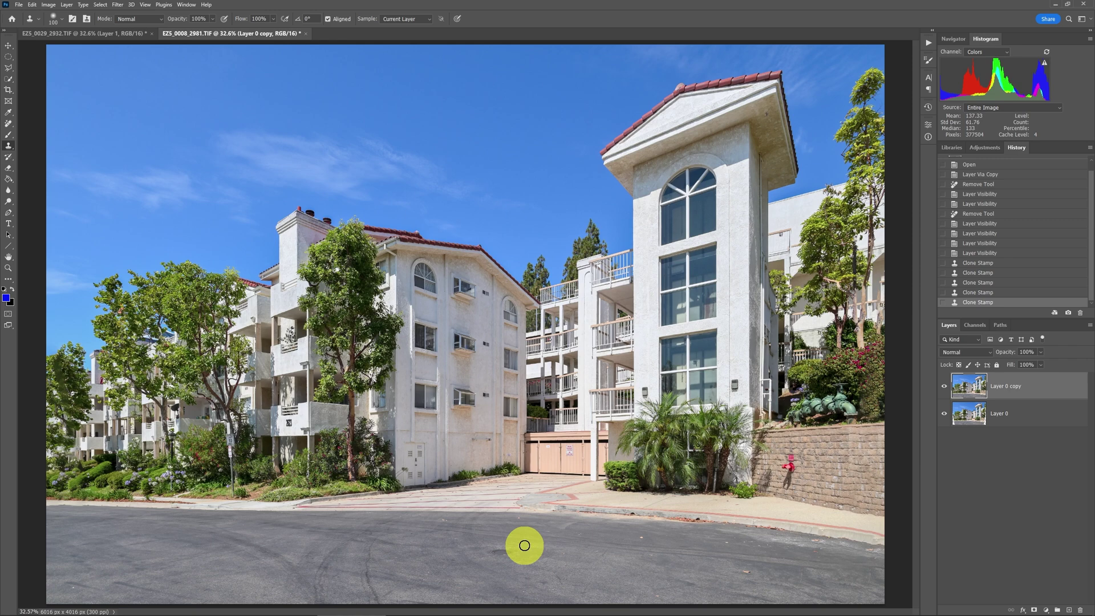
left_click(943, 388)
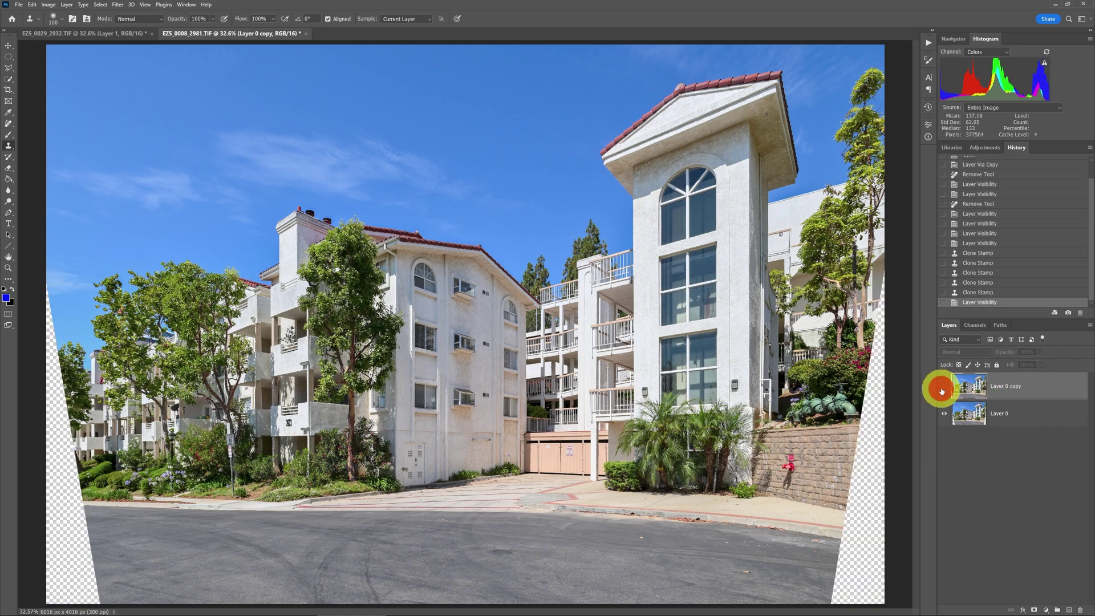
left_click(942, 390)
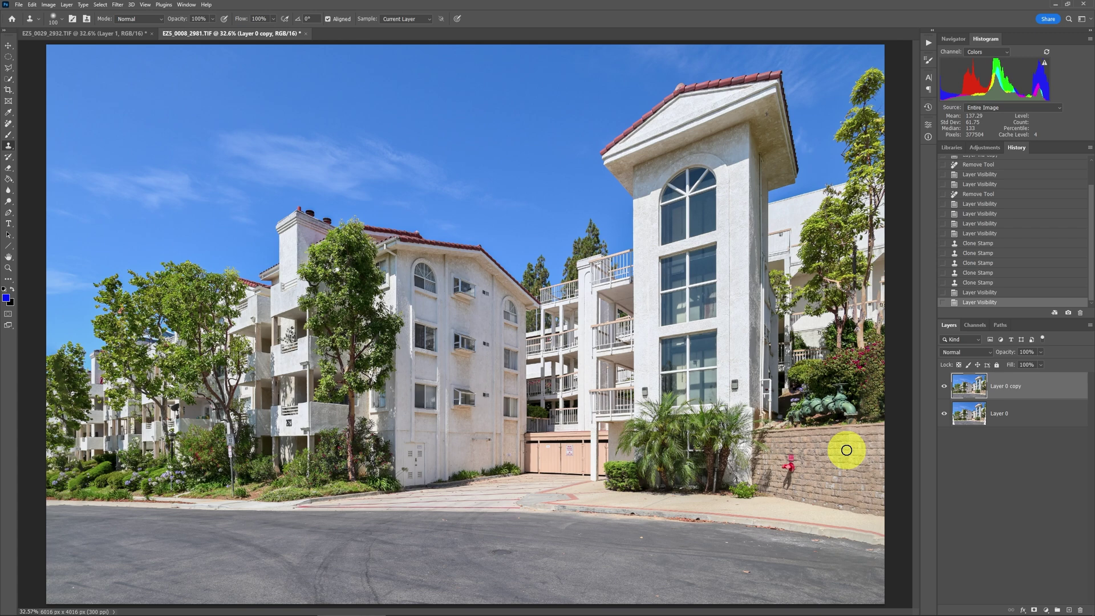
Hide the filled Layer 0 copy and rename it 'ai'
left_click(944, 389)
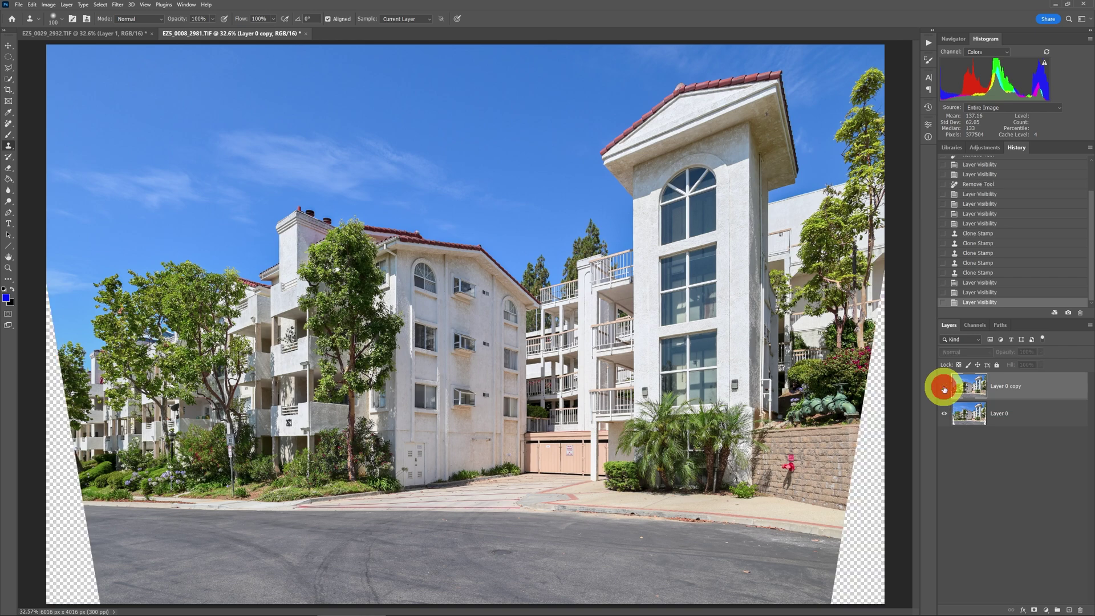
double_click(1000, 388)
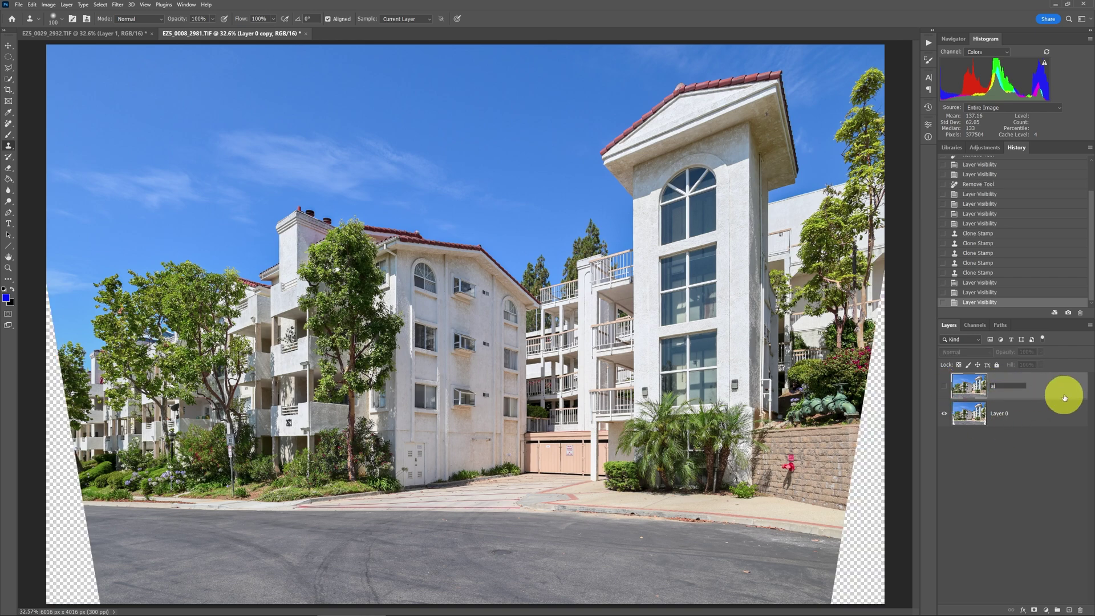
key("Return")
Duplicate Layer 0 into a new copy and zoom into the left transparent gap
left_click(1003, 411)
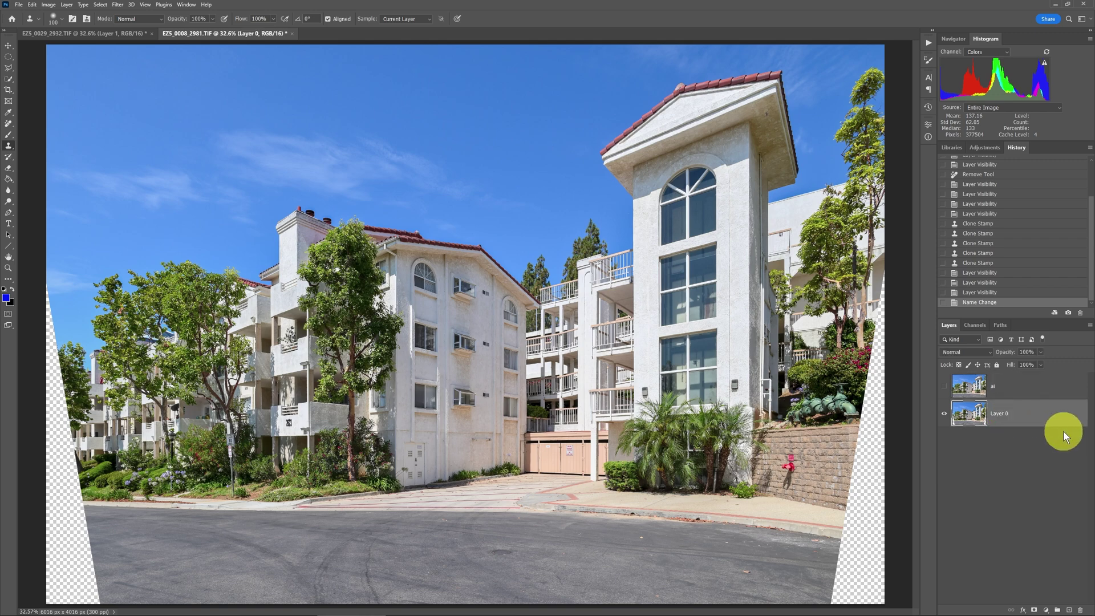
key("ctrl+j")
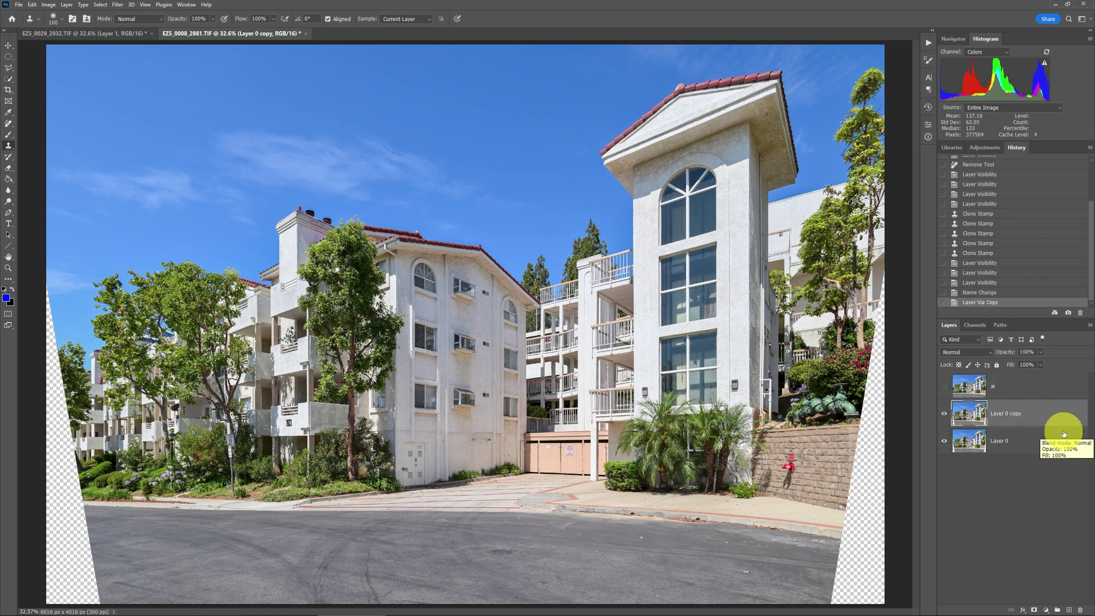
key("z")
left_click(147, 498)
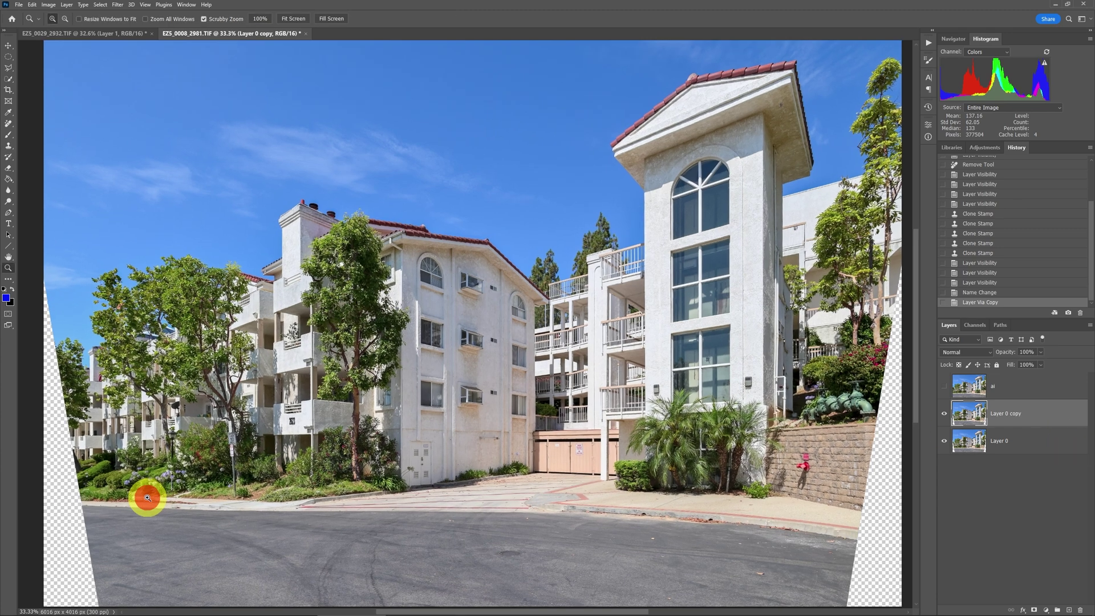
left_click(147, 498)
left_click_drag(189, 450, 411, 350)
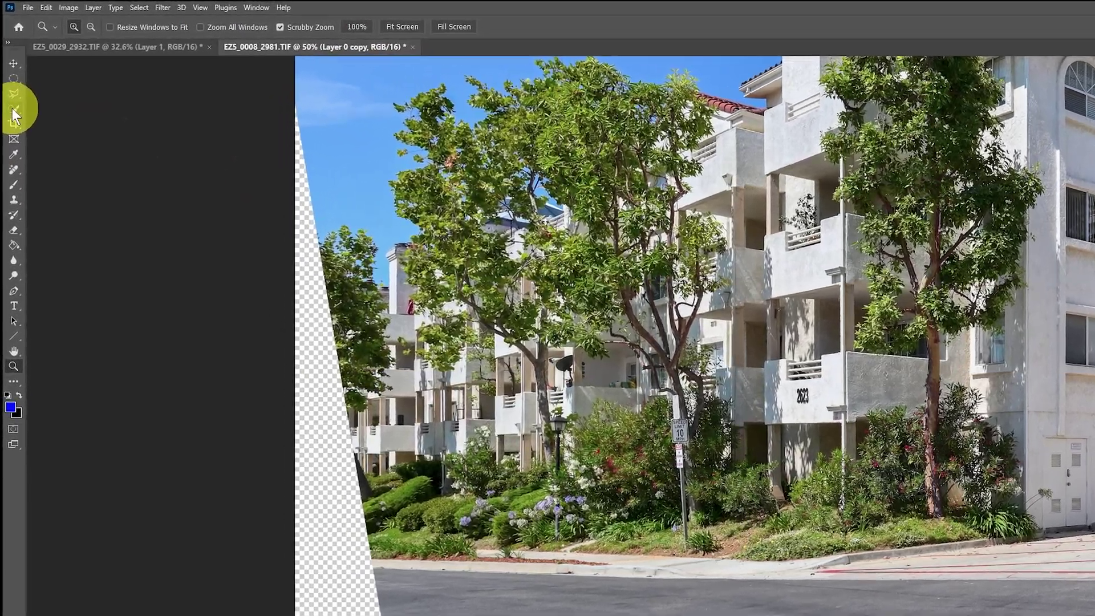
Magic Wand select the left transparent wedge and expand the selection by 5 px
left_click(10, 89)
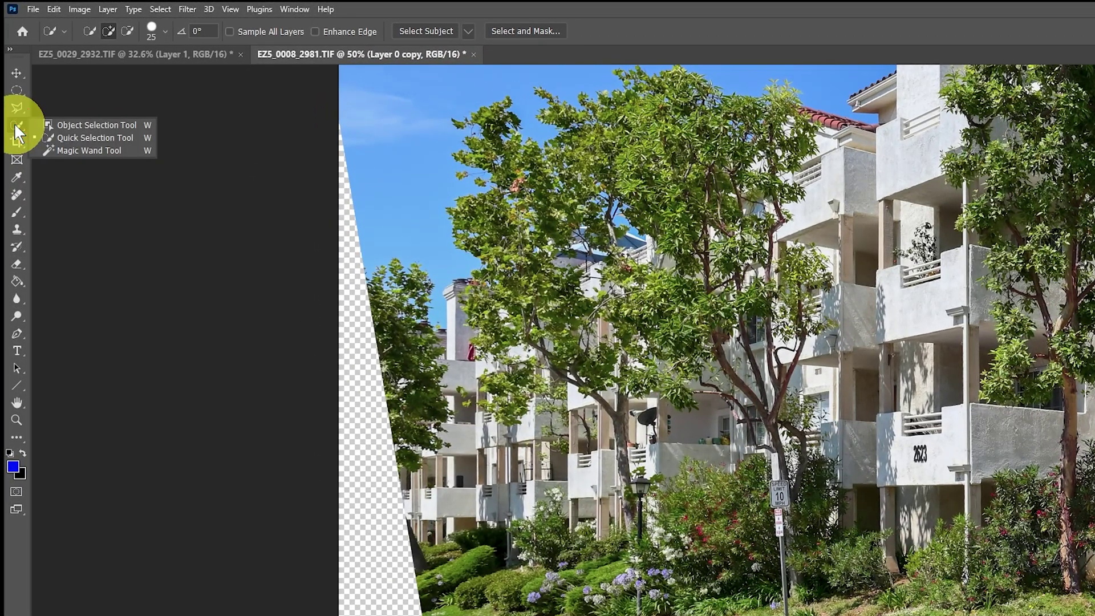
left_click(89, 150)
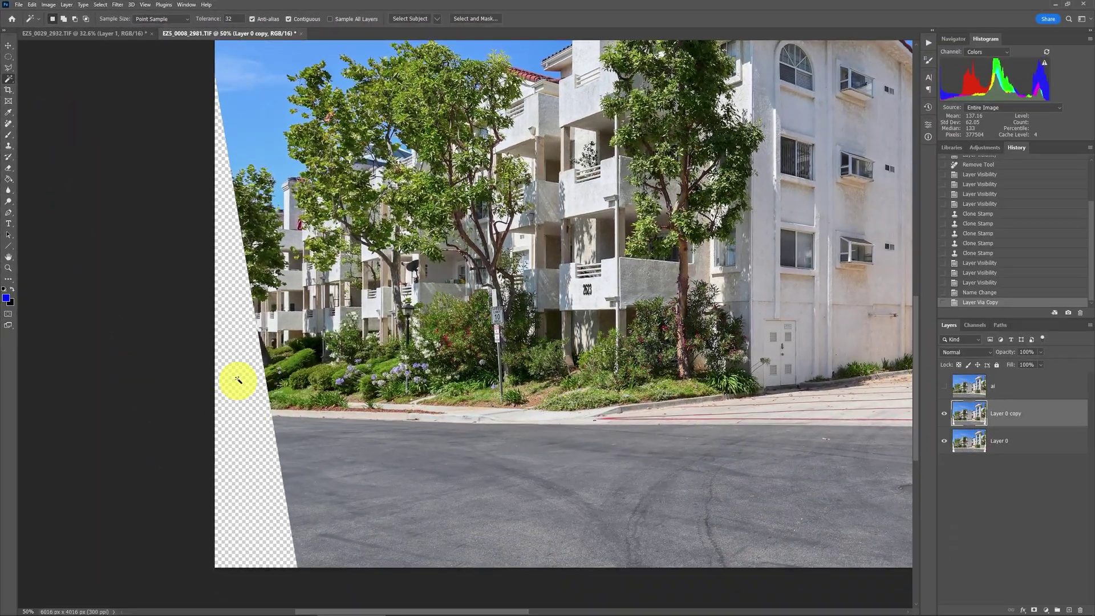
left_click(245, 394)
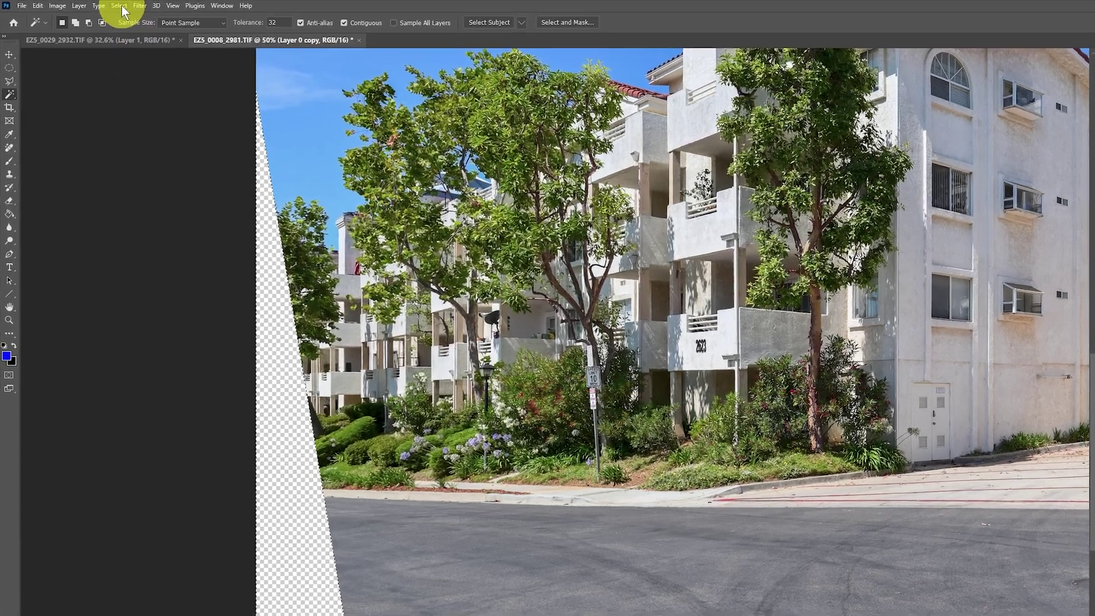
left_click(101, 6)
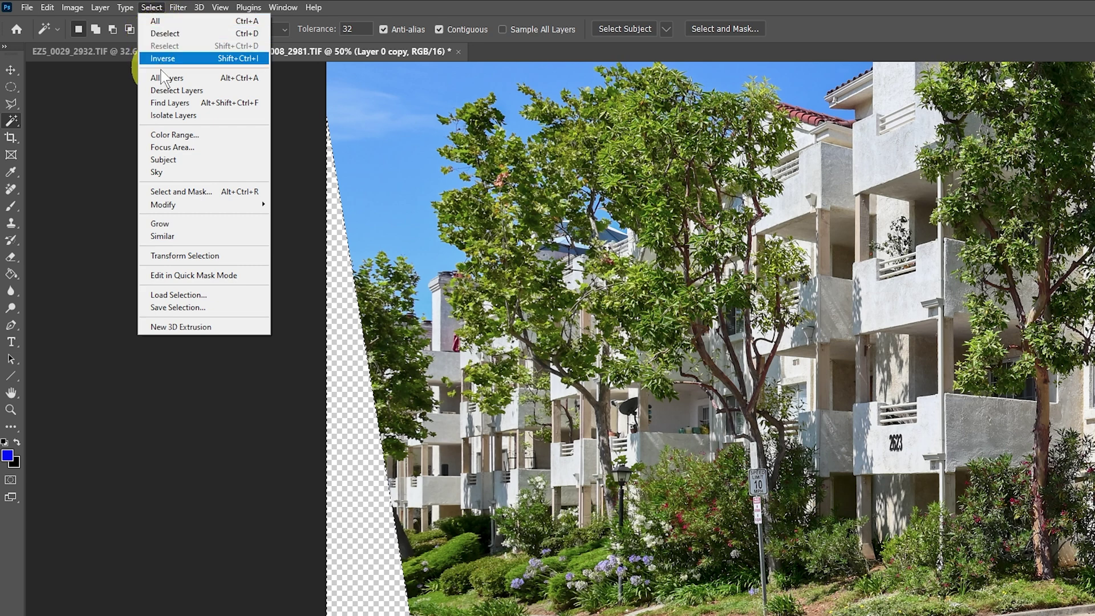
mouse_move(191, 206)
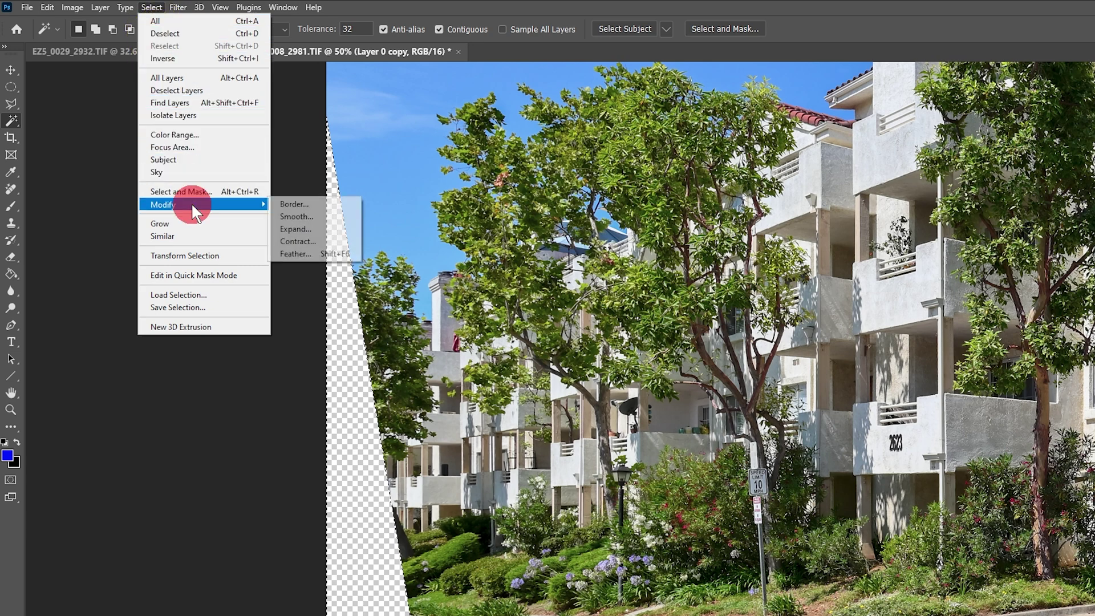
left_click(333, 228)
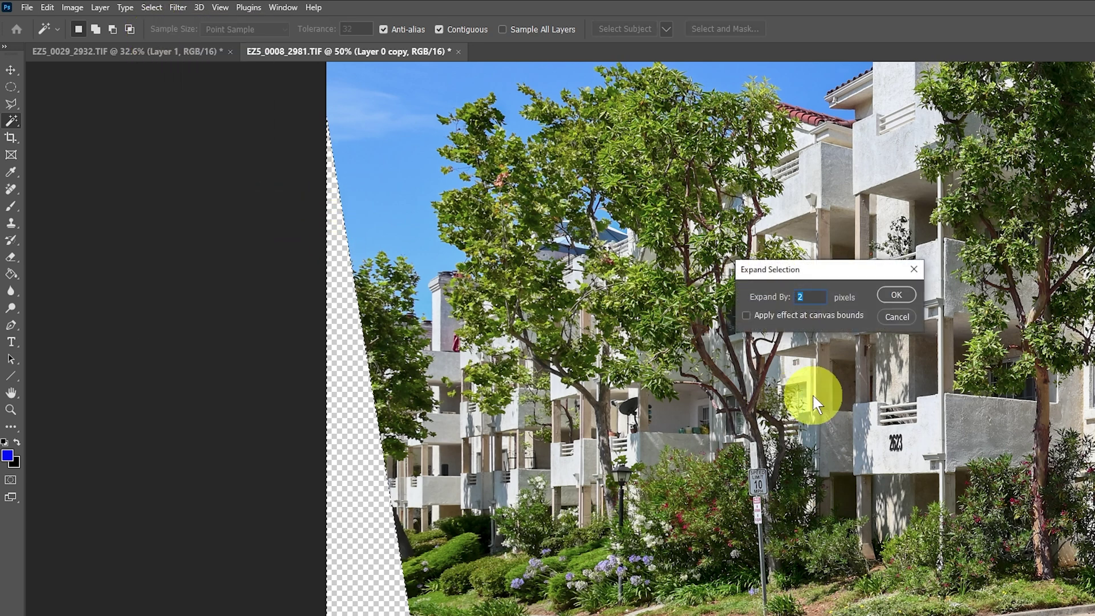
type("5")
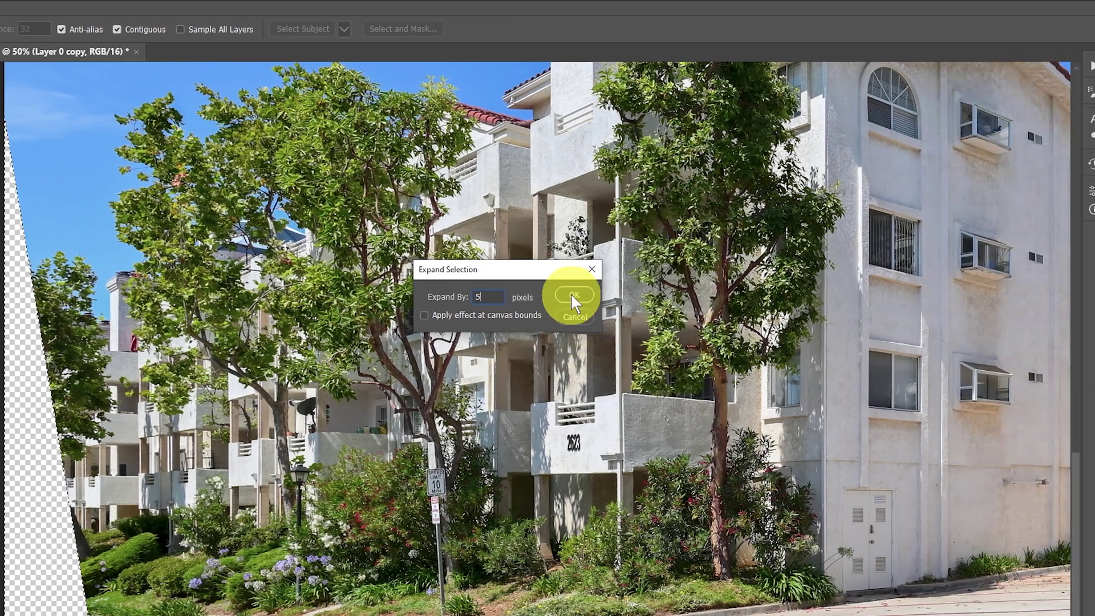
left_click(572, 295)
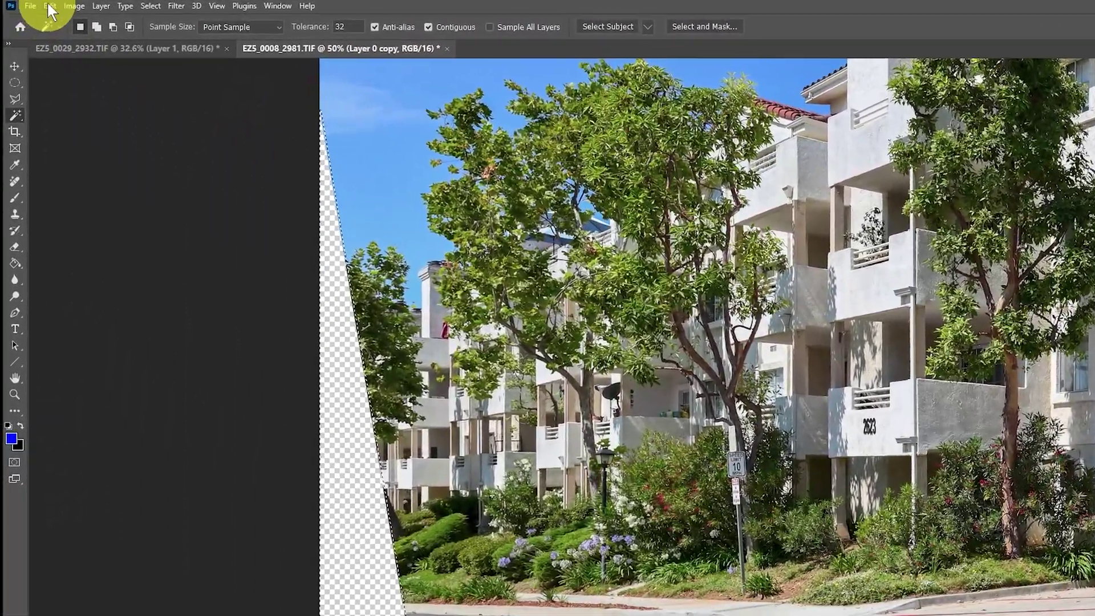
Fill the selected wedge using Edit > Fill with Content-Aware
left_click(49, 7)
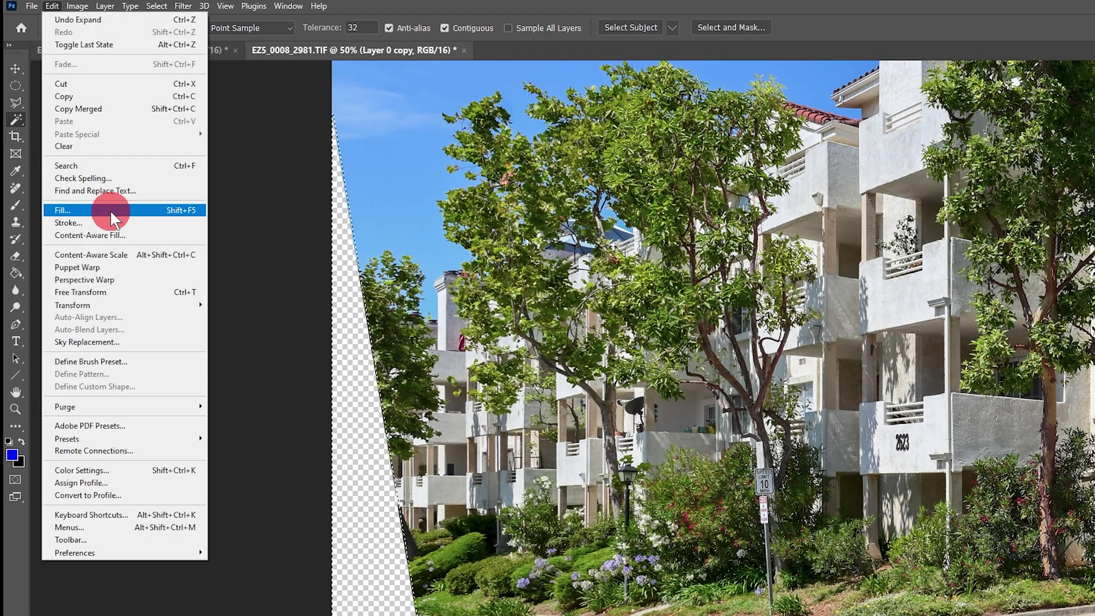
left_click(109, 209)
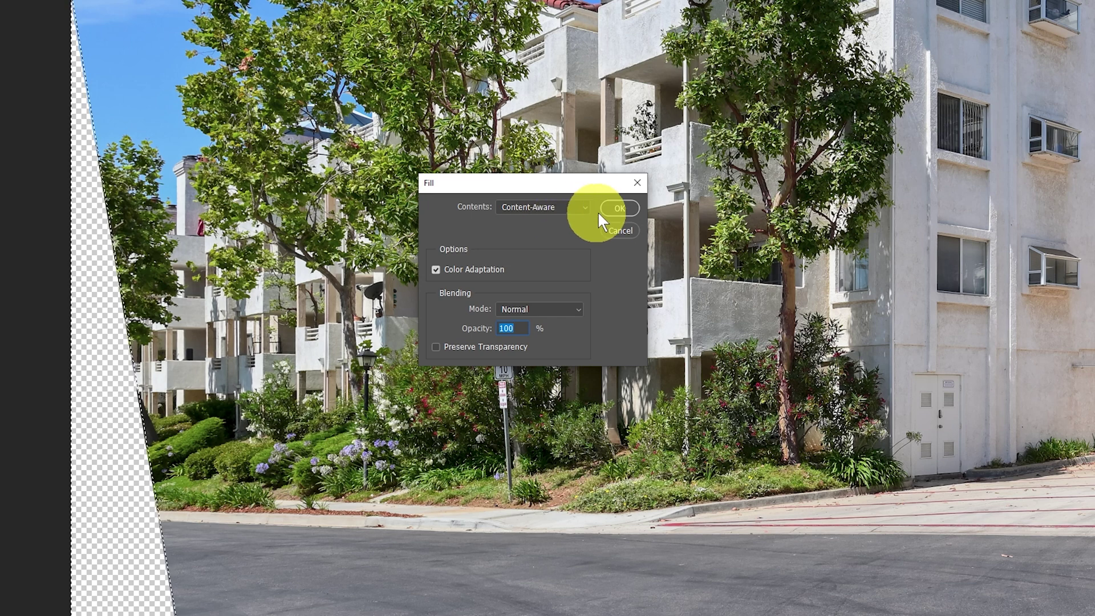
left_click(618, 207)
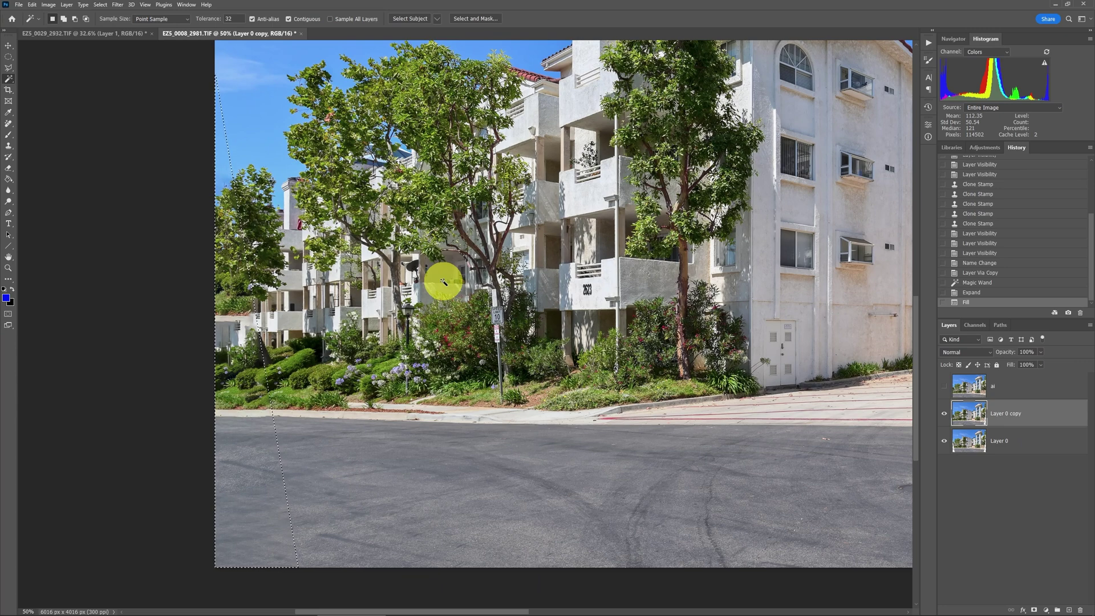
Deselect, then toggle the ai layer repeatedly to compare left-edge fills, ending with it hidden
key("ctrl+d")
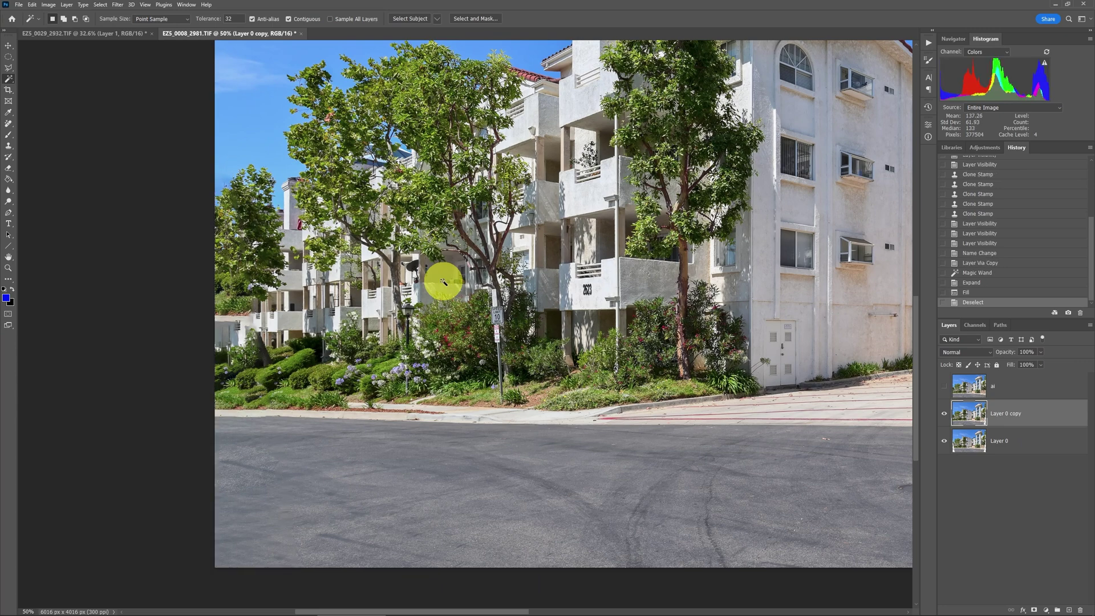
left_click(944, 386)
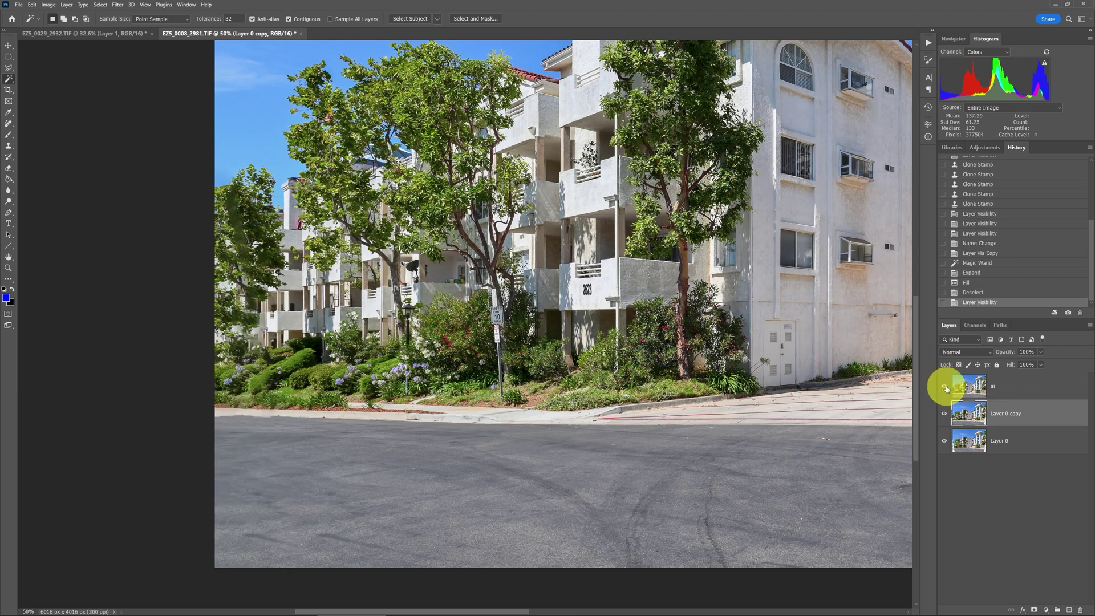
left_click(945, 387)
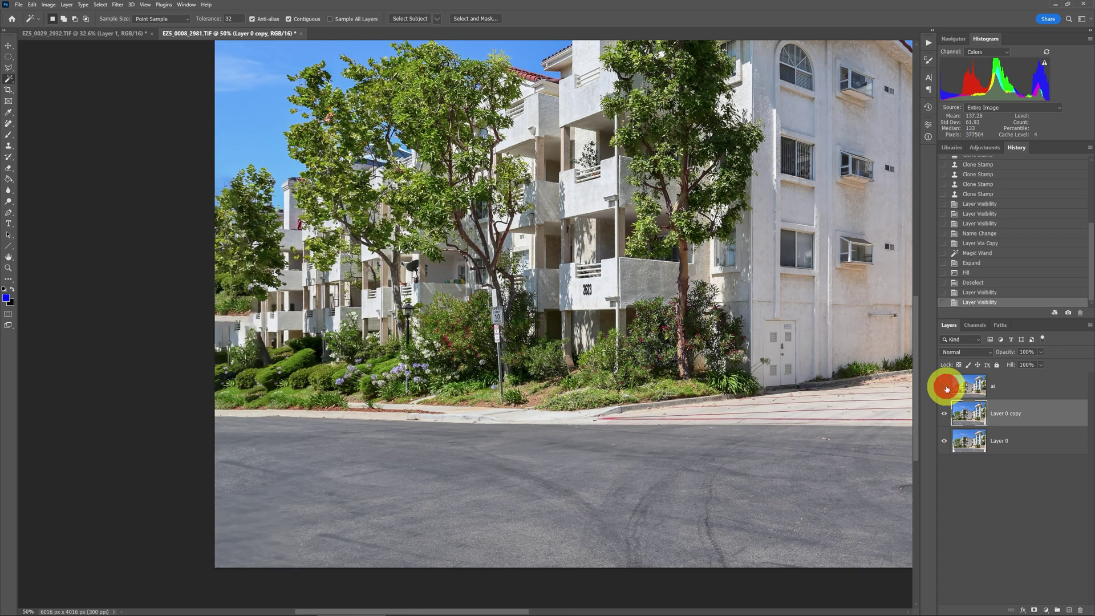
left_click(945, 387)
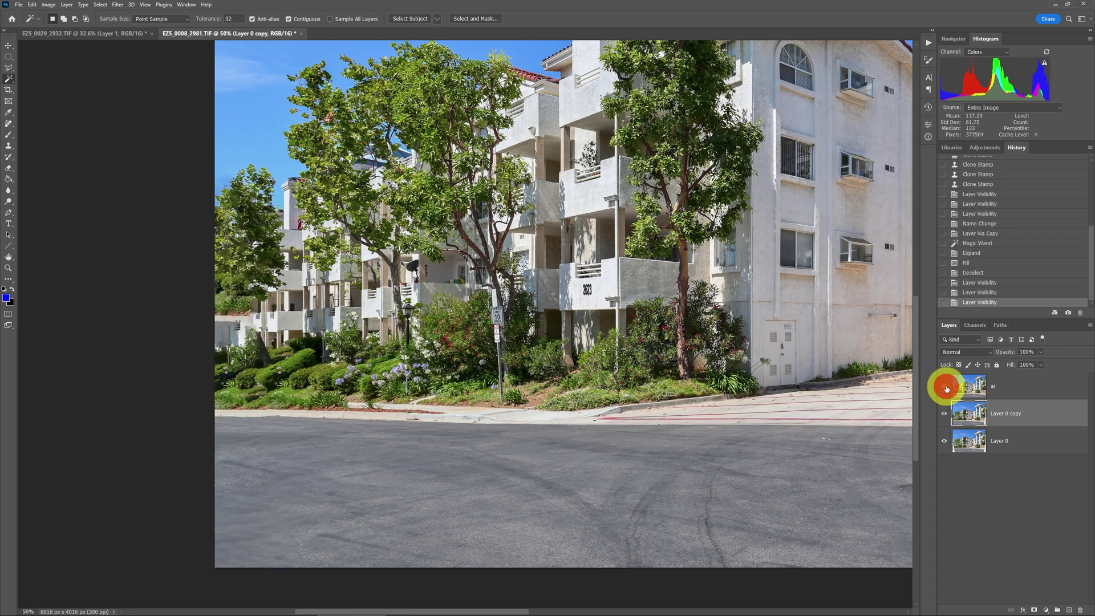
left_click(945, 388)
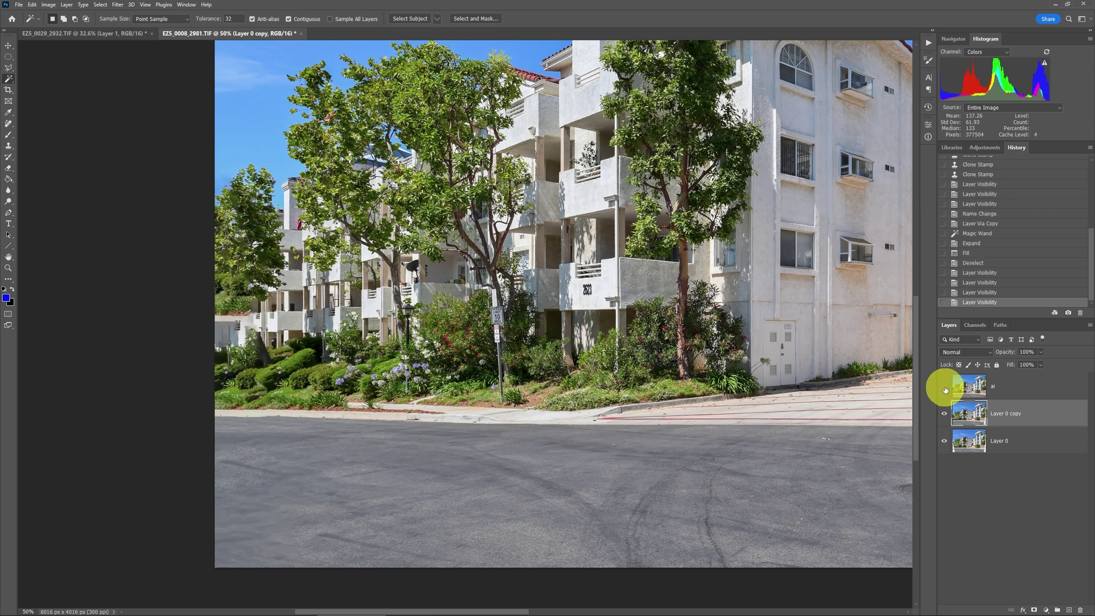
left_click(945, 390)
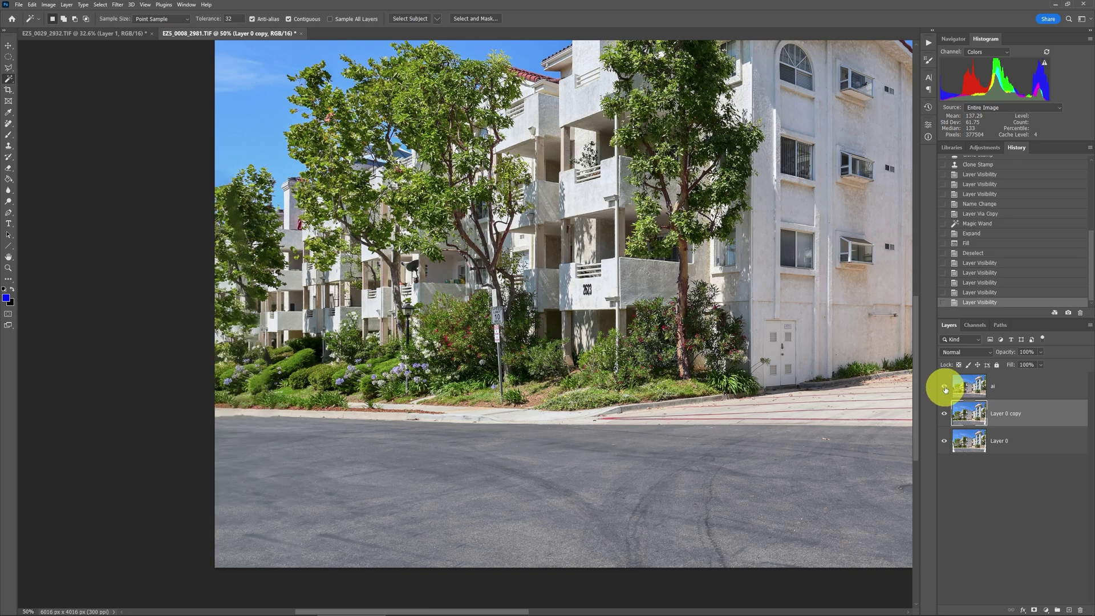
left_click(945, 390)
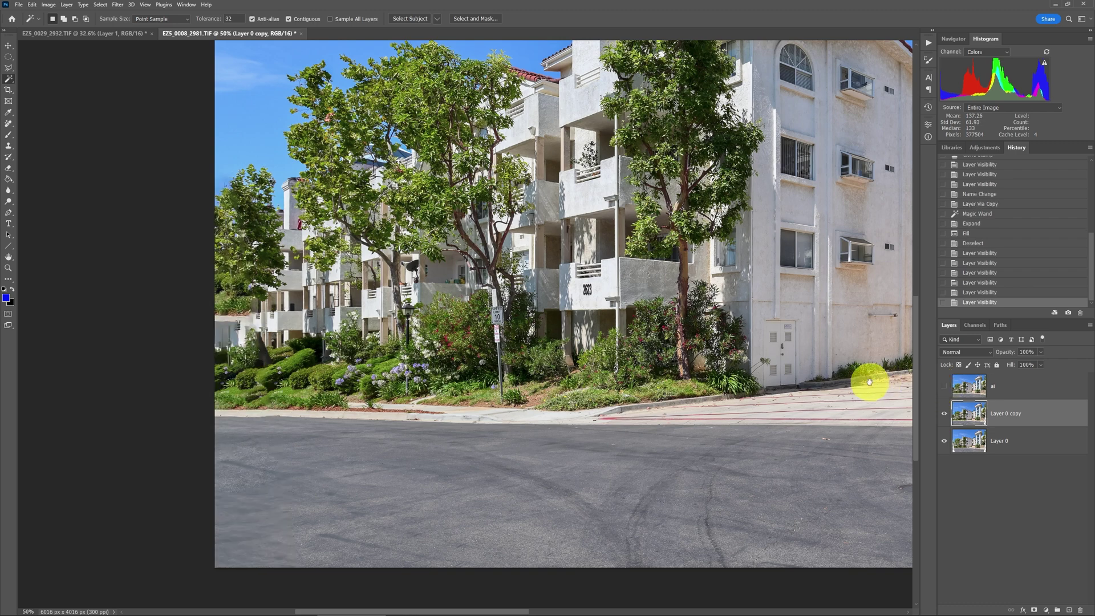
Pan to the right edge, Magic Wand select its transparent gap, and expand the selection
left_click_drag(869, 381, 565, 347)
left_click_drag(702, 325, 539, 414)
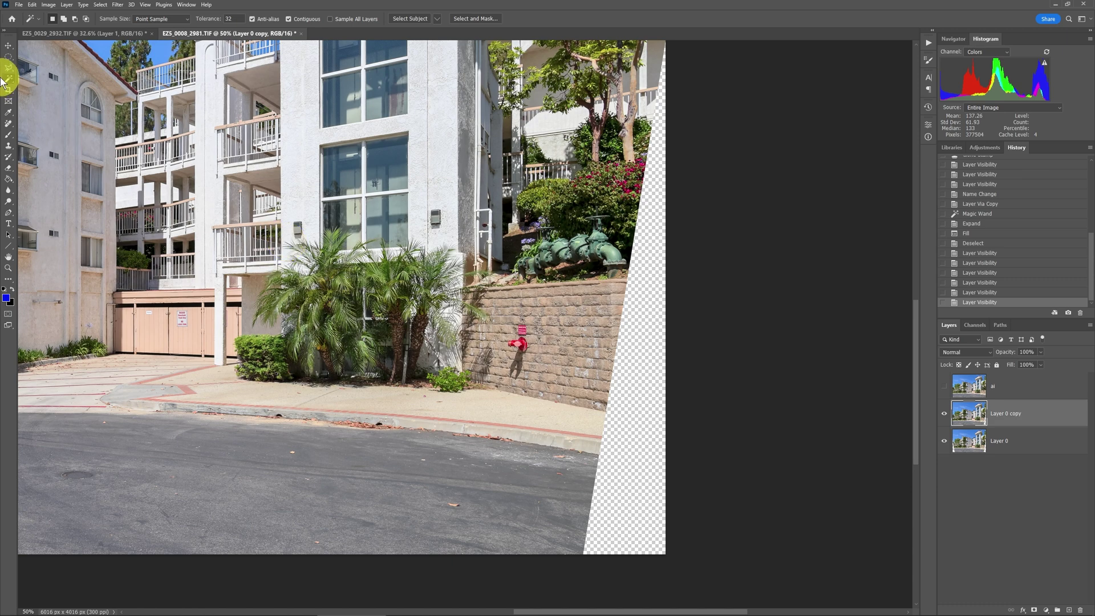
left_click(644, 393)
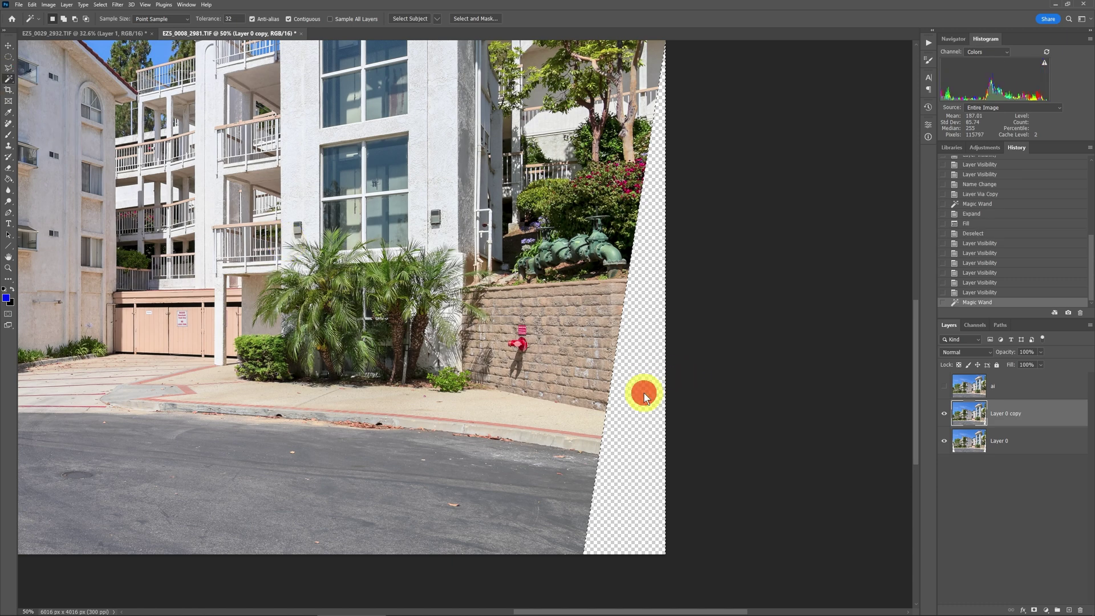
key("alt+s")
key("m")
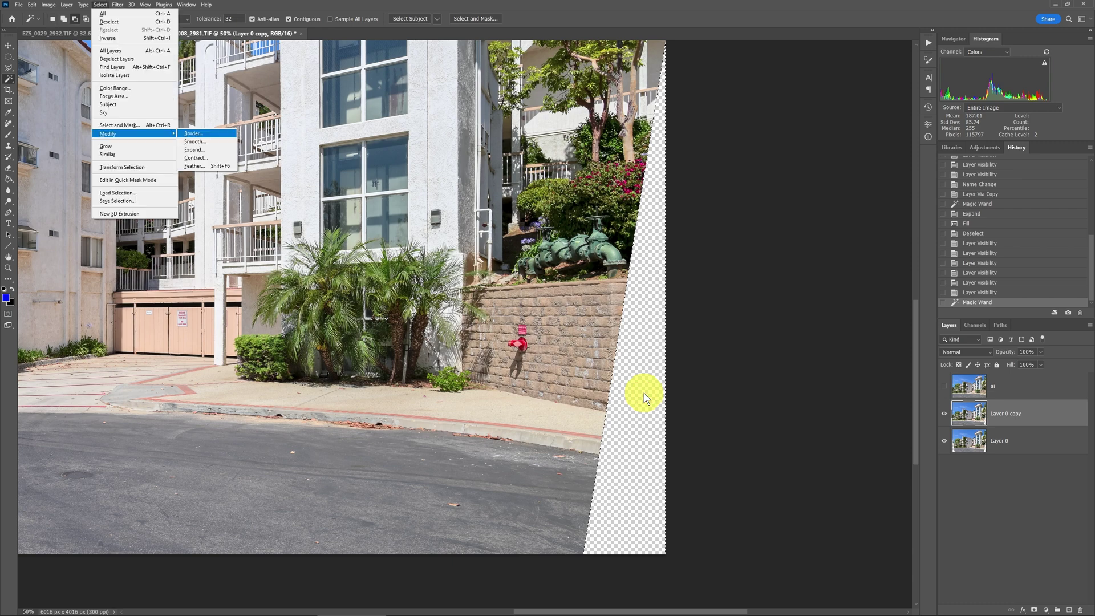
key("e")
key("Return")
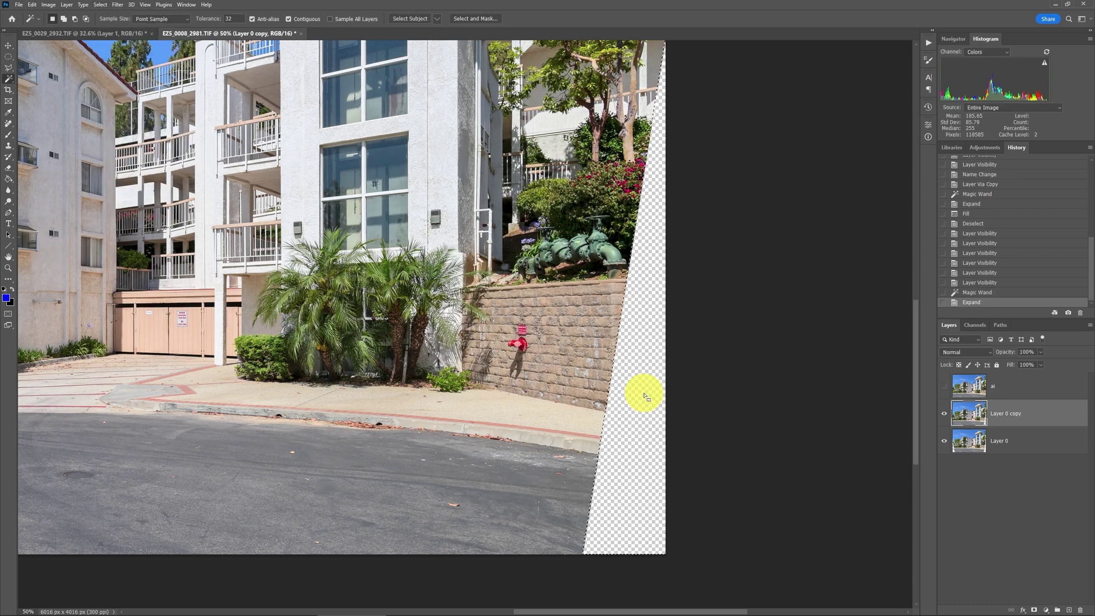
Content-Aware Fill the right gap and deselect
key("alt+e")
key("l")
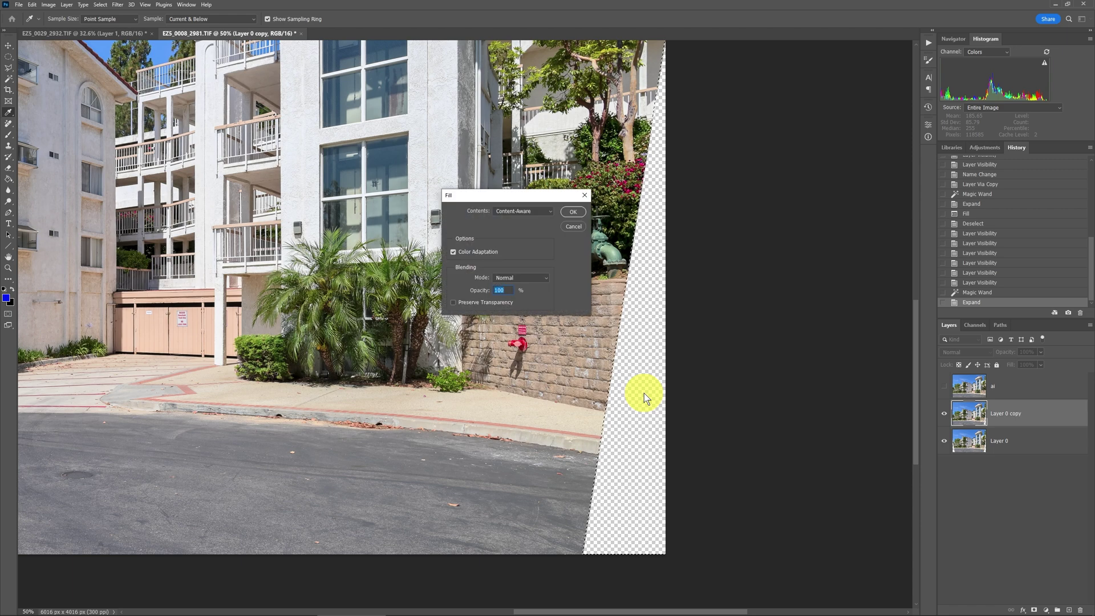
key("Return")
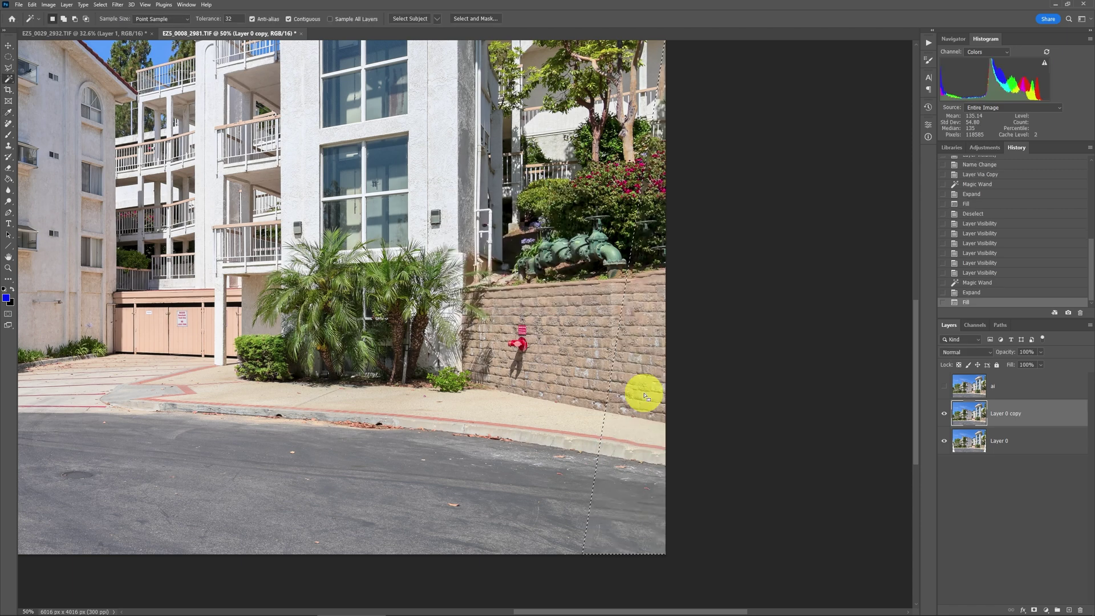
key("ctrl+d")
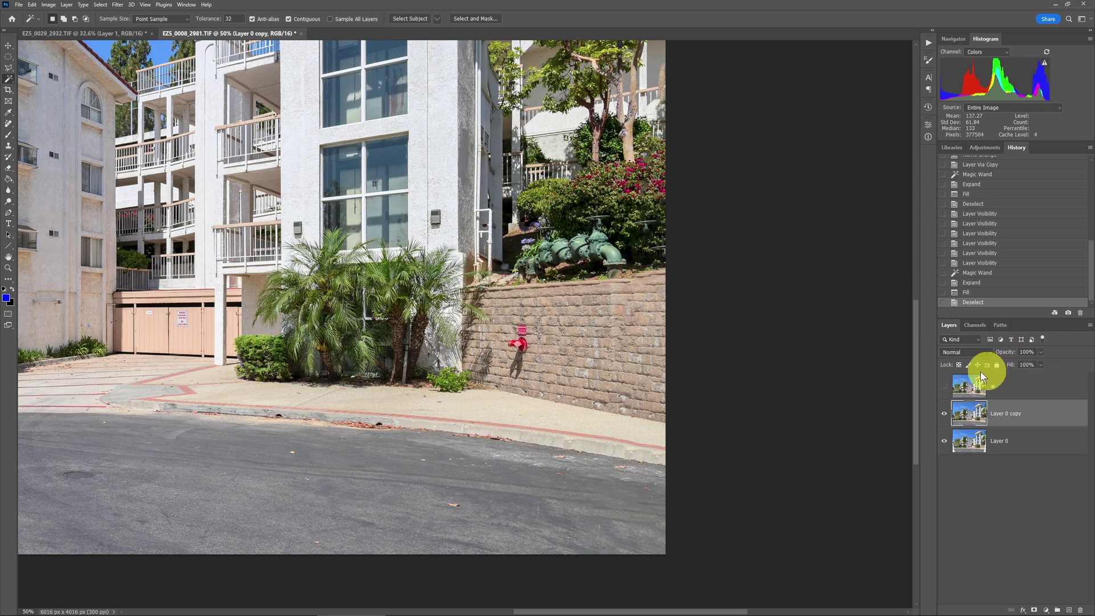
Toggle the ai layer several times to compare right-edge fills, leave it shown, and fit to screen
left_click(944, 386)
left_click(945, 386)
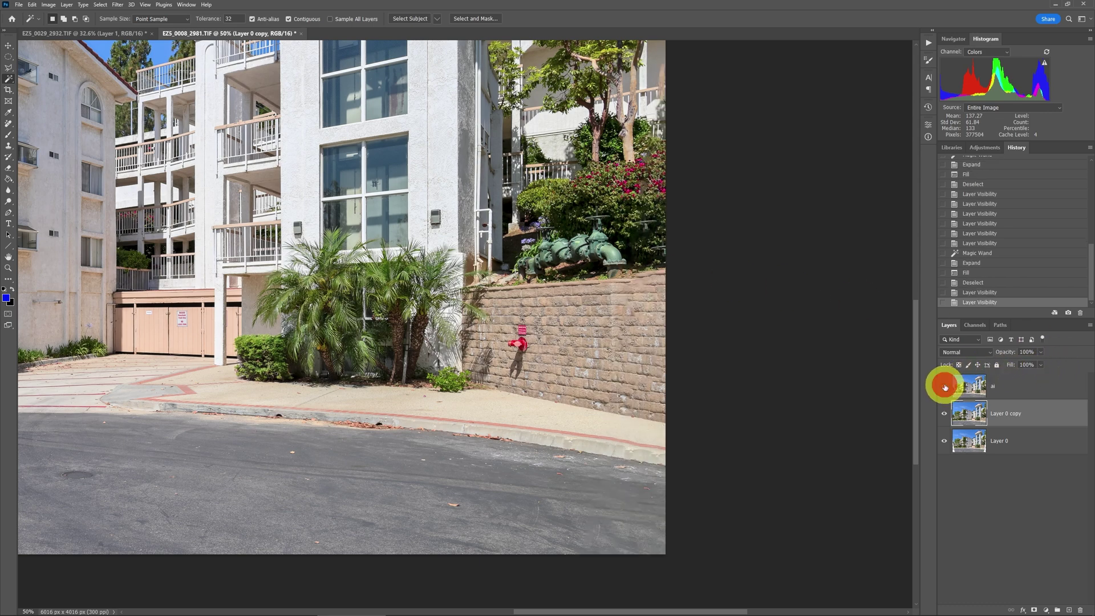
left_click(945, 386)
left_click(945, 387)
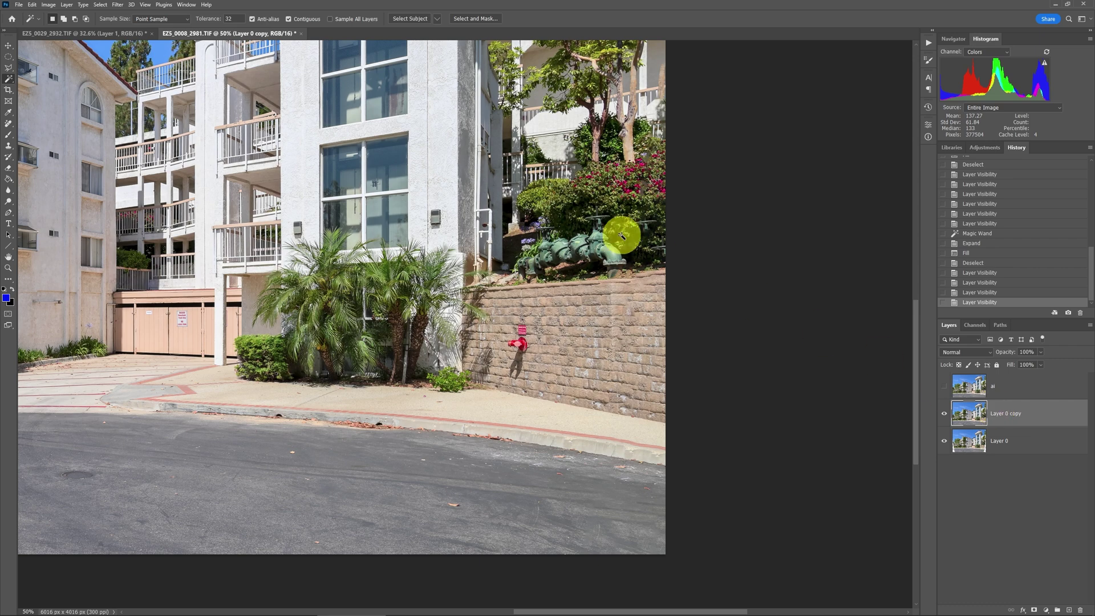
left_click(945, 388)
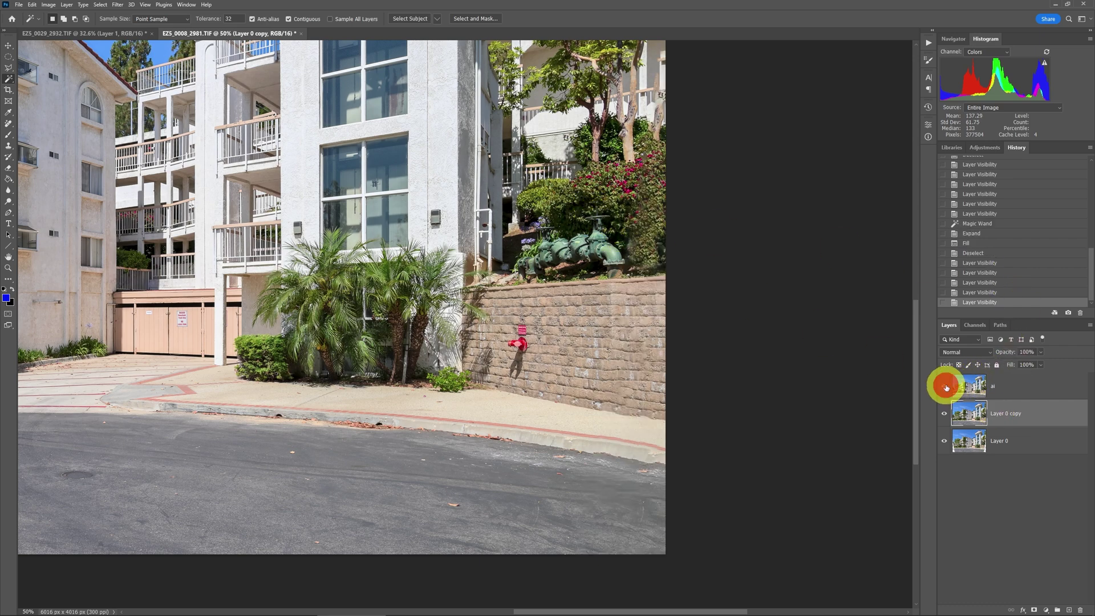
left_click(946, 386)
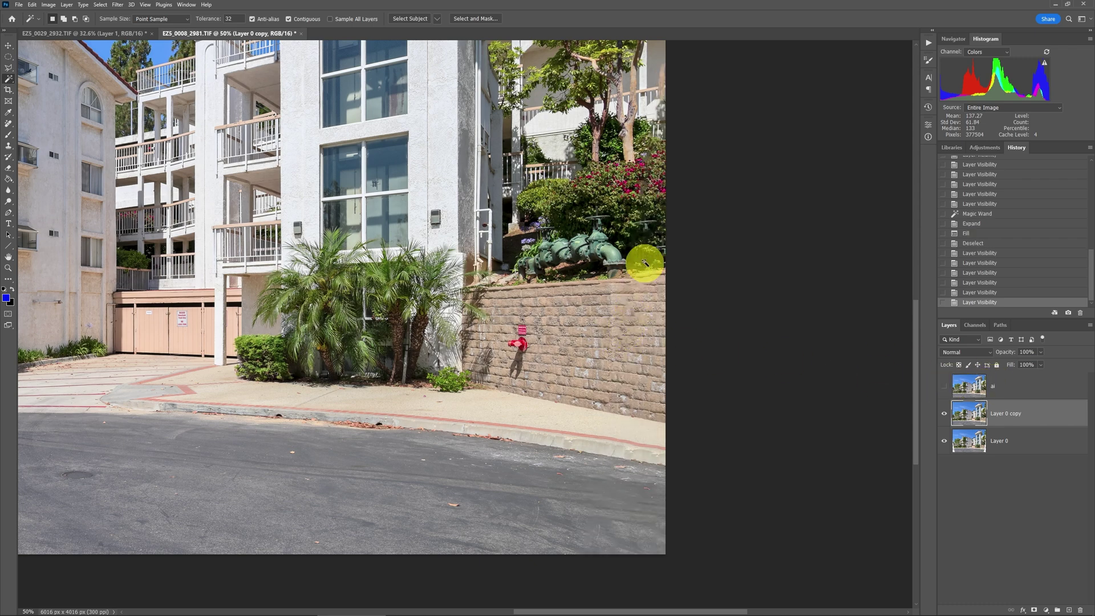
left_click(944, 388)
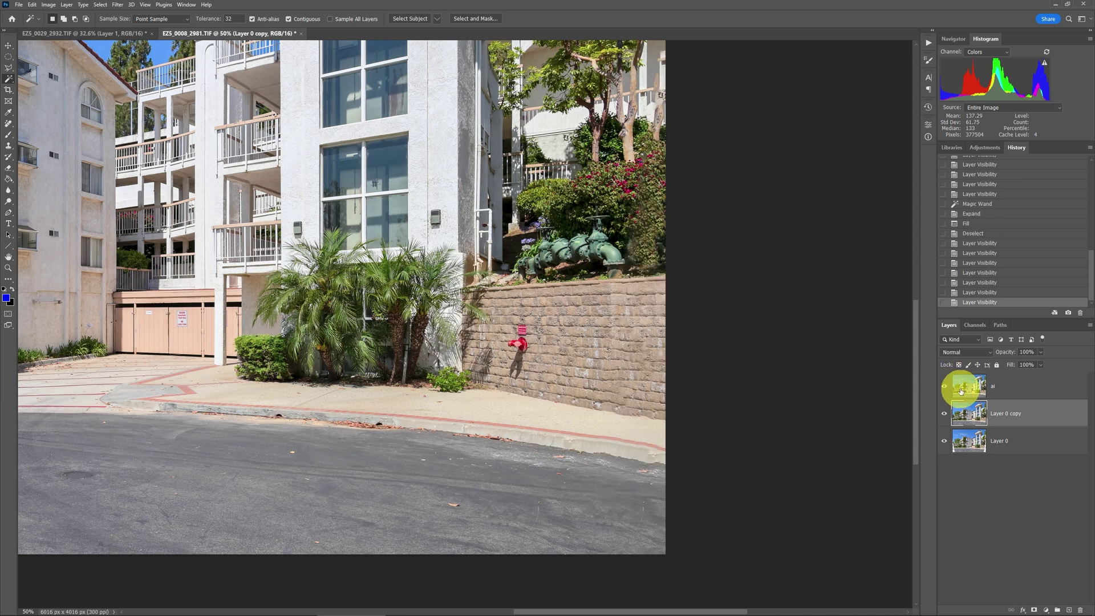
key("ctrl+0")
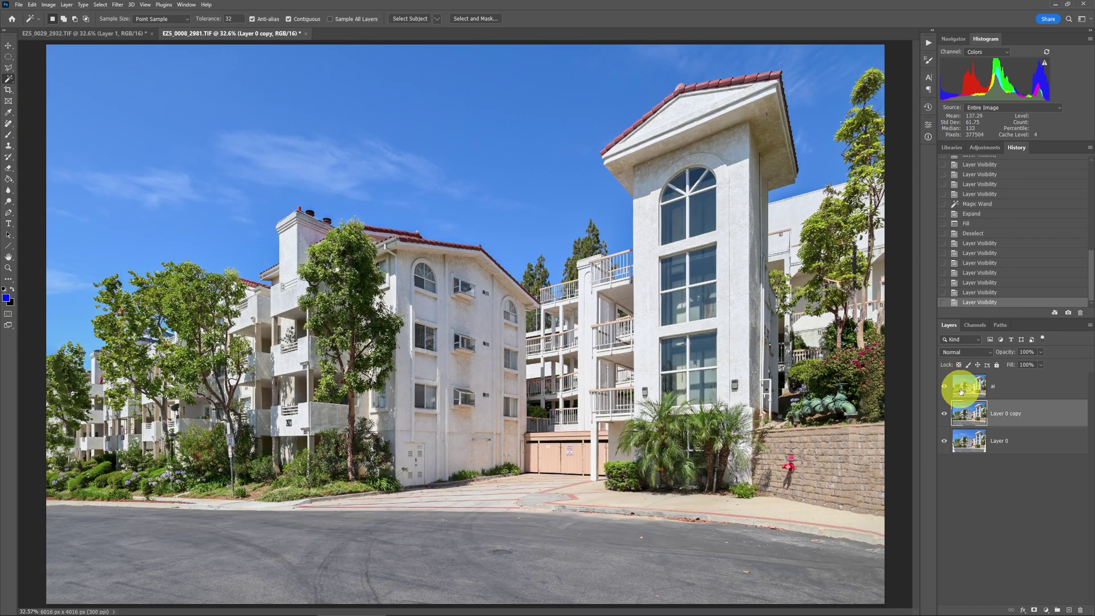